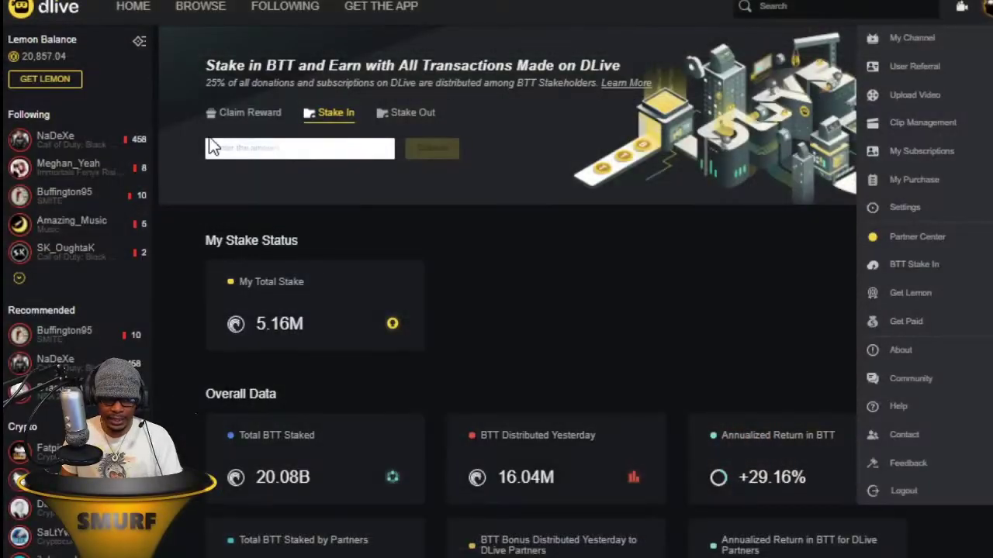
# - Switch DLive staking to Claim Reward and open the BTT wallet showing 58140.72585 BTT
pyautogui.click(252, 115)
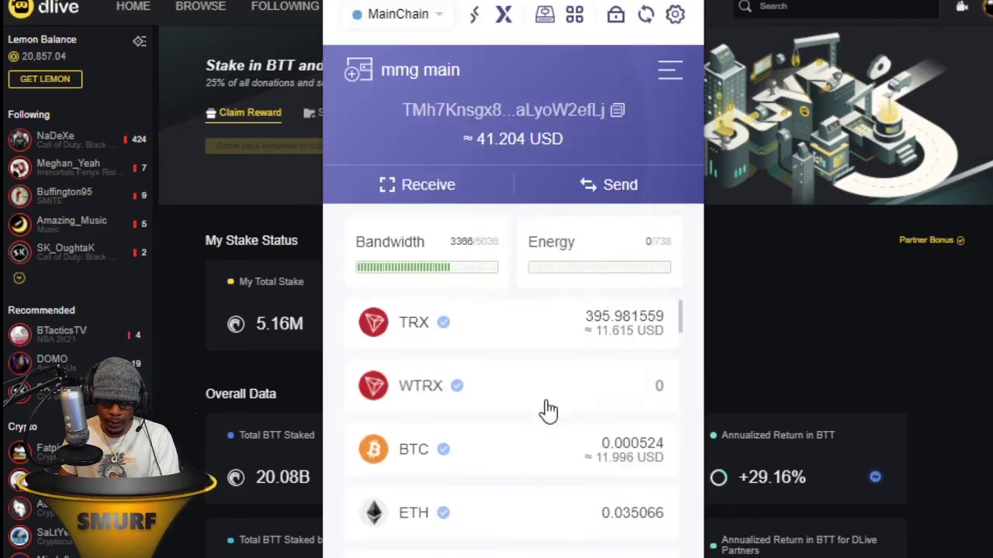
pyautogui.scroll(-3, 535, 399)
pyautogui.click(535, 345)
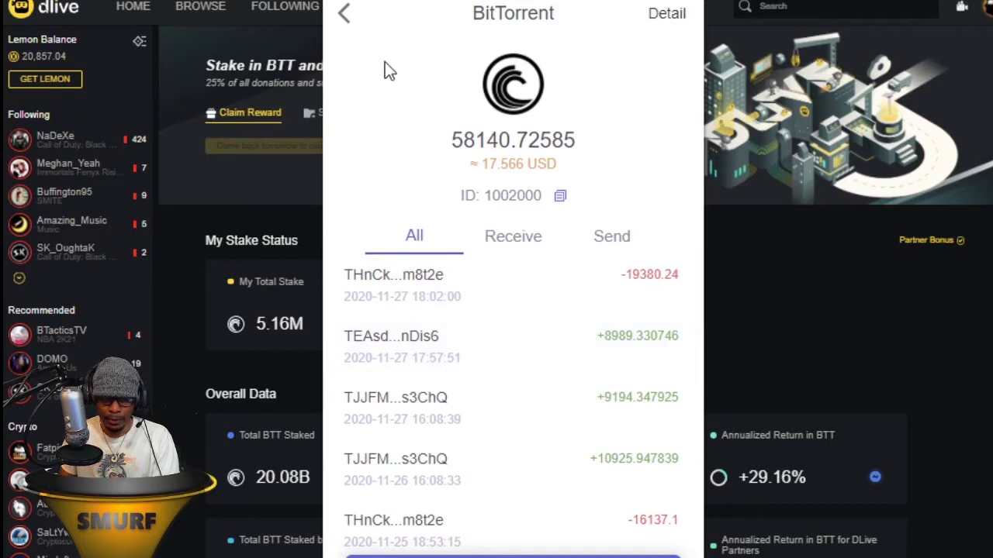
# - Return to TronLink's token list after checking the 58140.72585 BTT holding, then launch Poloni DEX
pyautogui.click(355, 29)
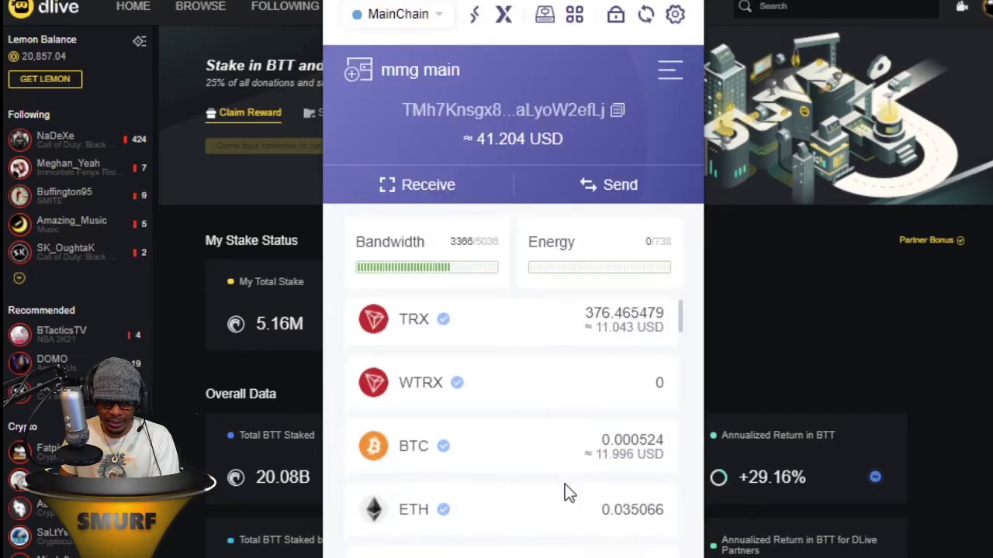
pyautogui.scroll(-2, 565, 489)
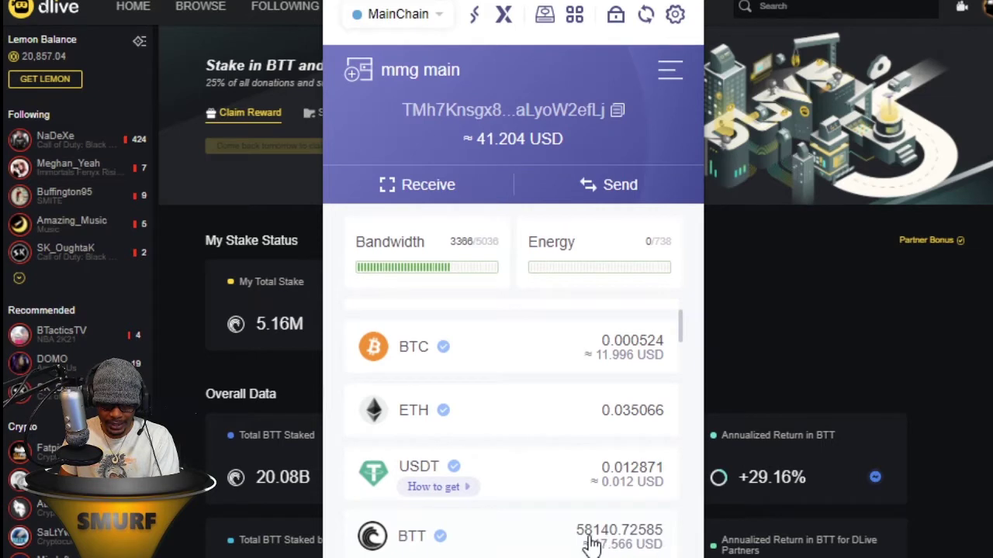
pyautogui.click(755, 317)
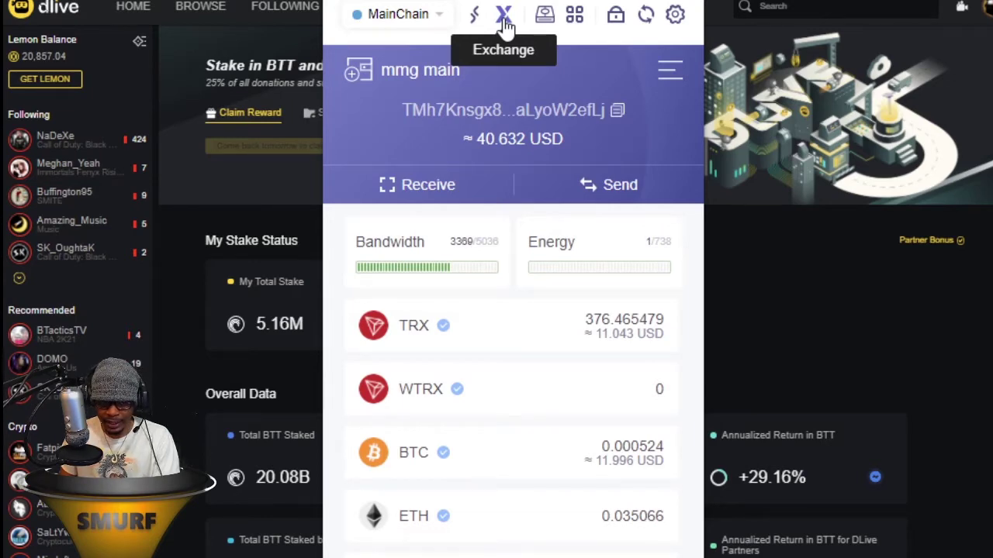
pyautogui.click(505, 23)
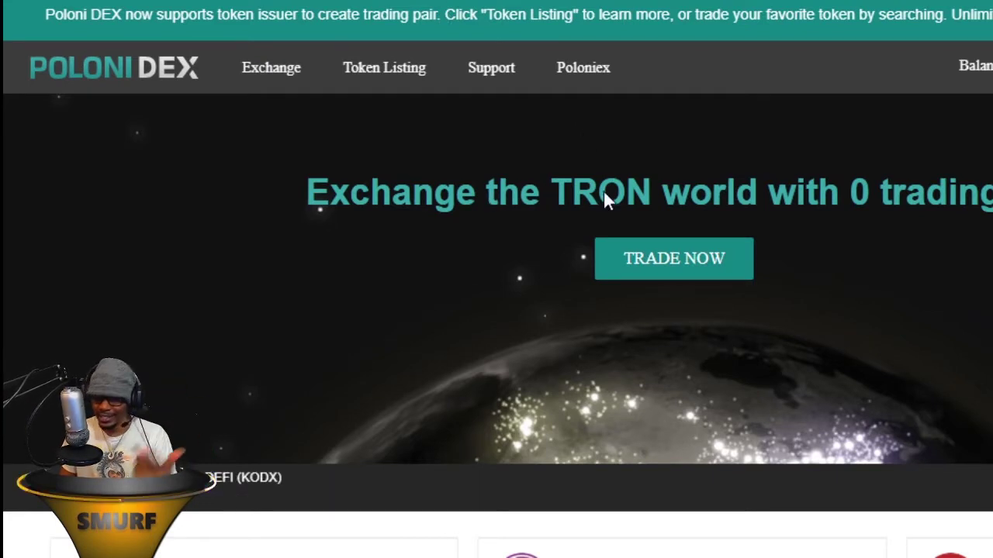
# - Find the BTT/USDT pair in Poloni DEX's market table and open its trading page
pyautogui.scroll(-5, 604, 193)
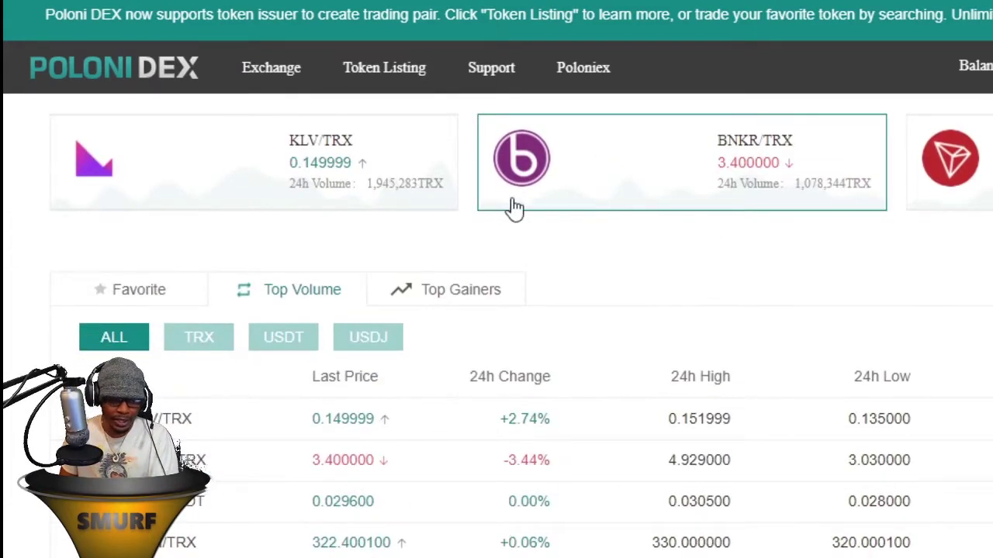
pyautogui.scroll(-1, 465, 206)
pyautogui.scroll(-3, 429, 202)
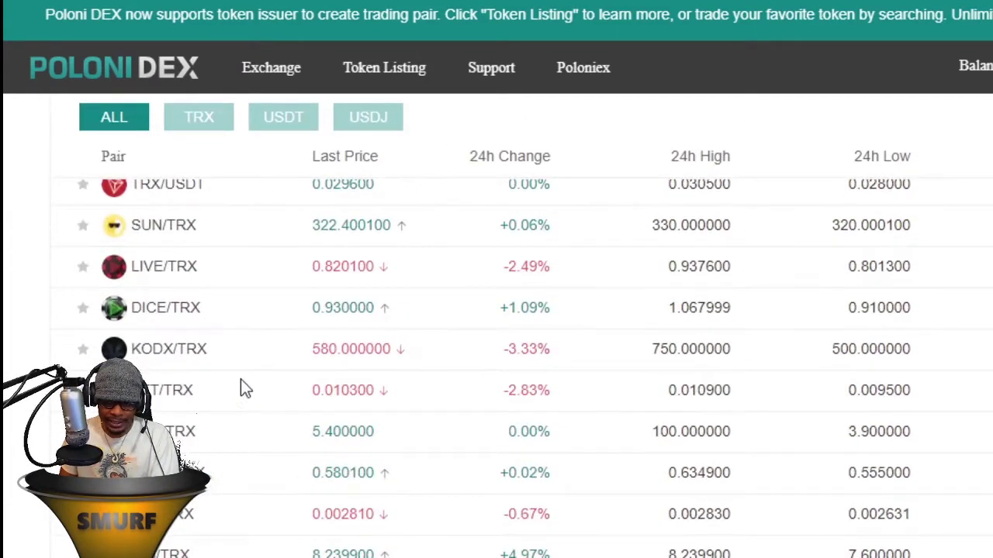
pyautogui.scroll(-2, 233, 360)
pyautogui.scroll(-2, 155, 287)
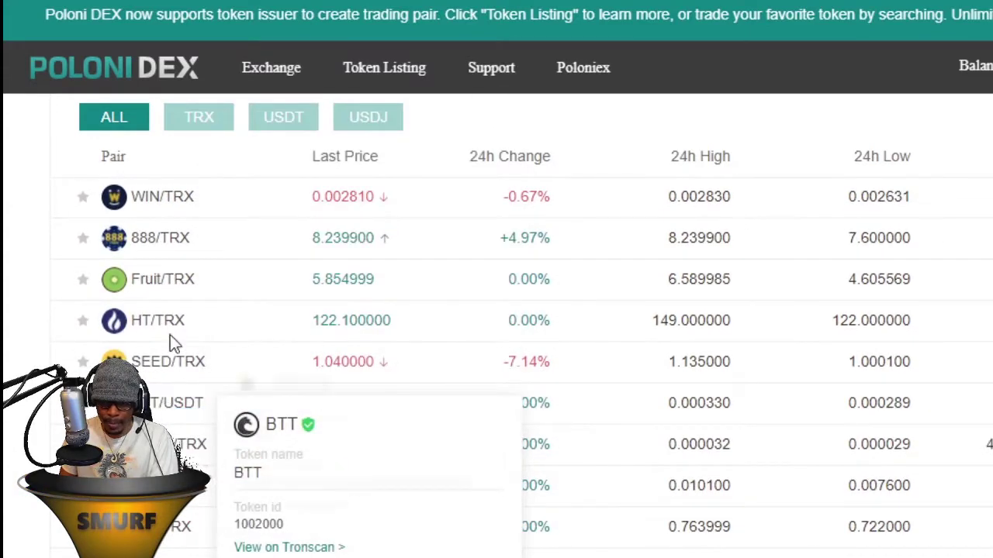
pyautogui.scroll(2, 172, 329)
pyautogui.scroll(-3, 163, 342)
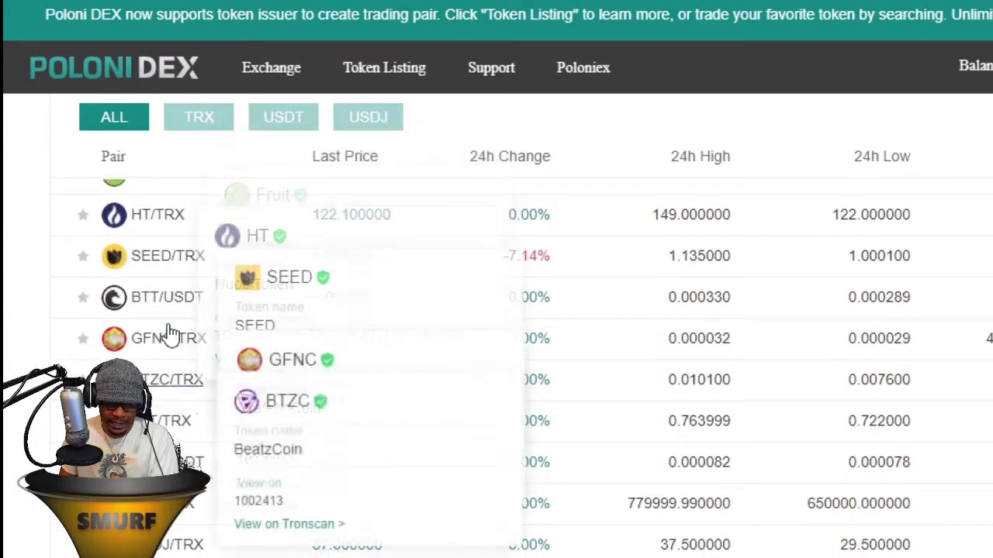
pyautogui.click(166, 298)
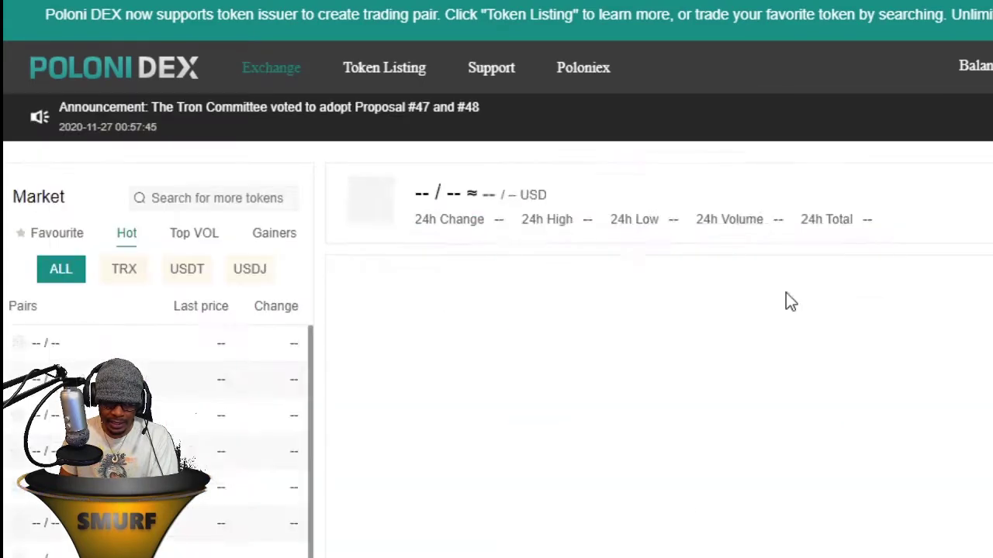
# - Fill the BTT sell form at 0.00029 USDT, raising the amount from 25% to 50% (29070 BTT)
pyautogui.scroll(-7, 859, 370)
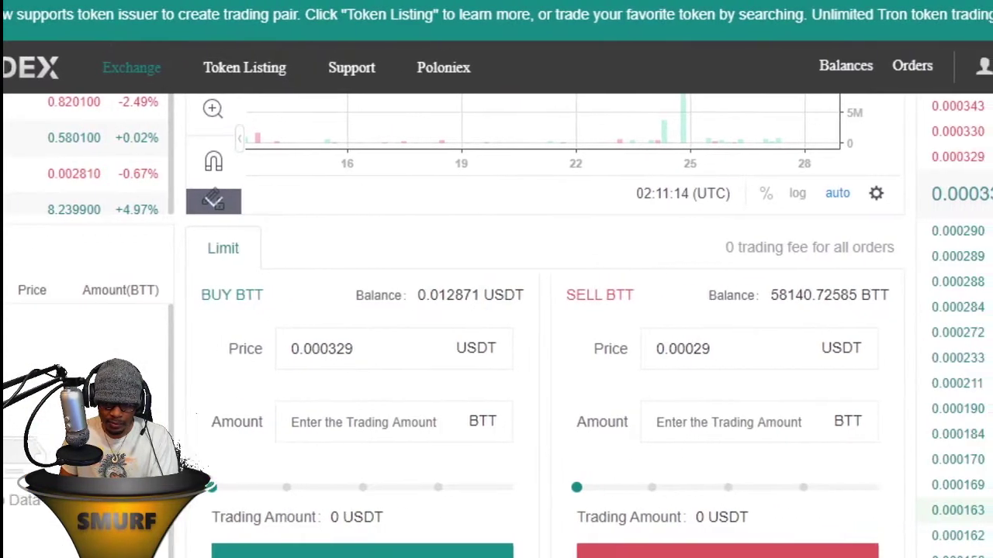
pyautogui.scroll(-1, 768, 514)
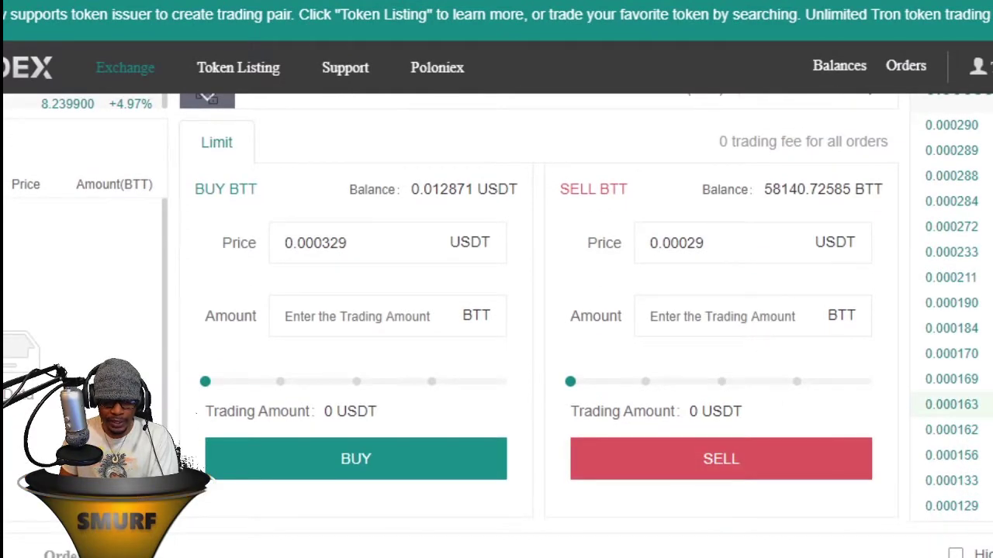
pyautogui.scroll(4, 798, 543)
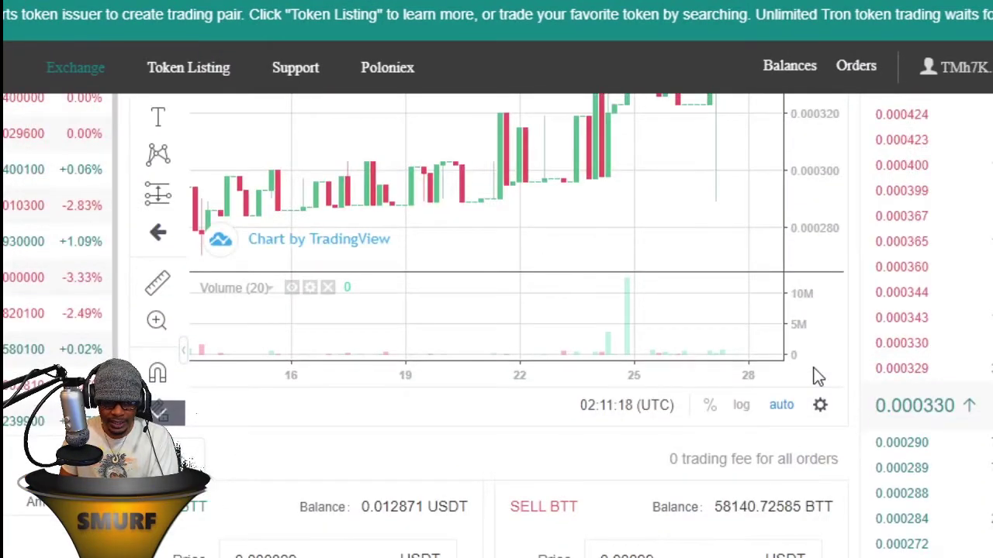
pyautogui.scroll(-3, 739, 484)
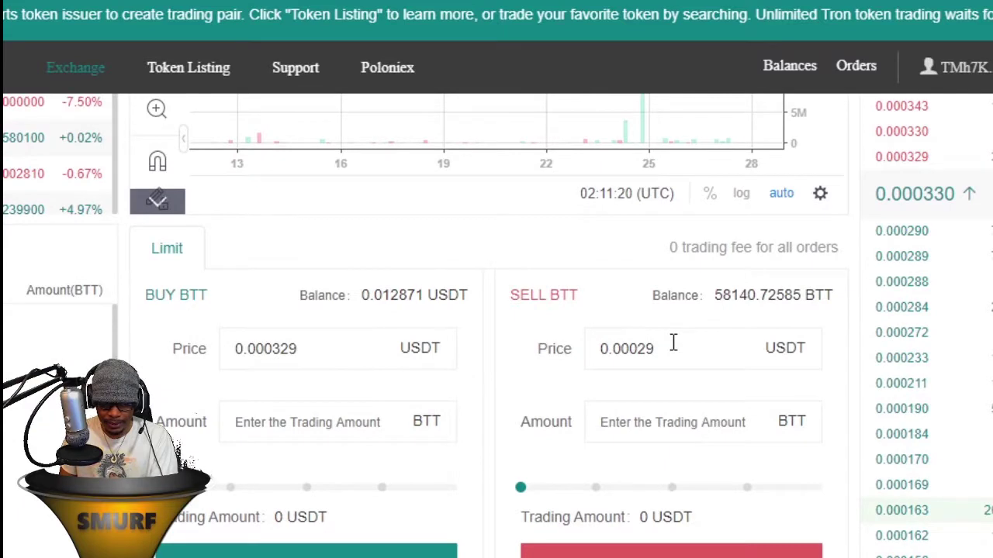
pyautogui.click(595, 488)
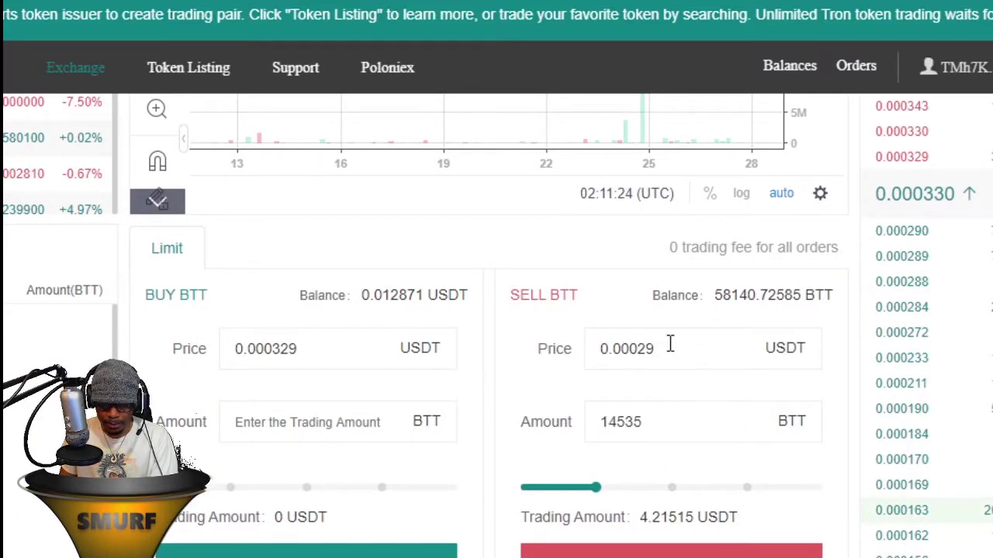
pyautogui.moveTo(657, 351); pyautogui.dragTo(603, 351)
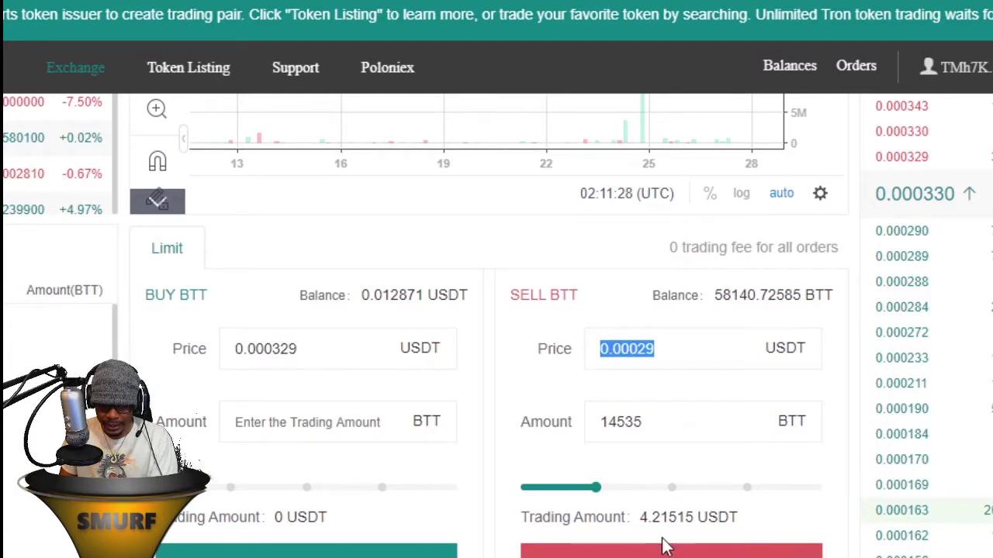
pyautogui.click(569, 462)
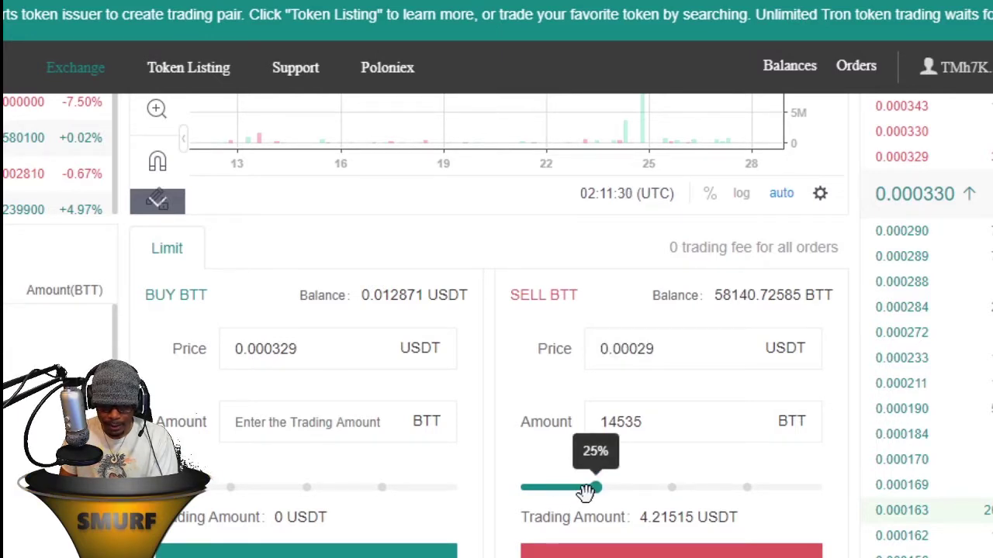
pyautogui.moveTo(598, 495); pyautogui.dragTo(672, 489)
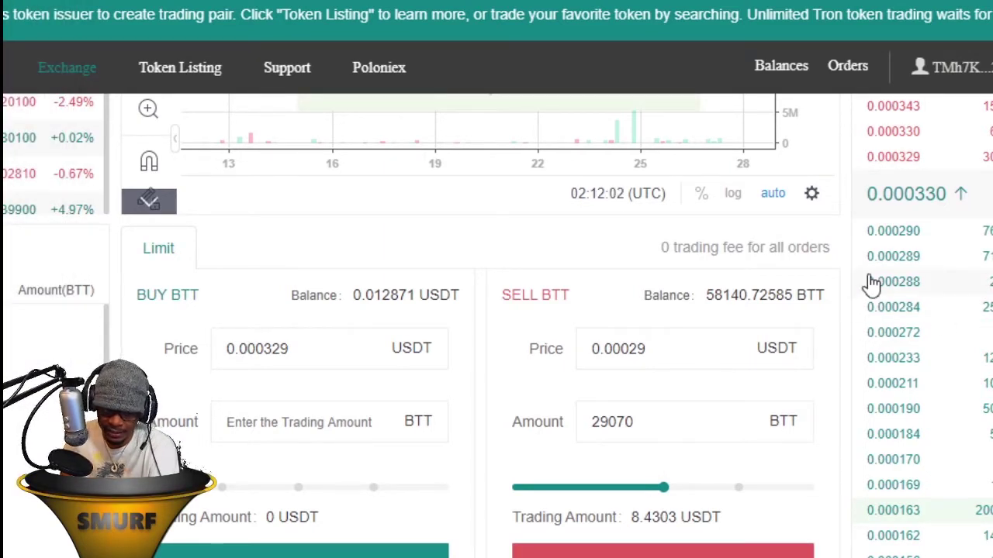
# - Sell 29070 BTT for 8.4303 USDT and open TronLink to check the new balances
pyautogui.scroll(-3, 798, 443)
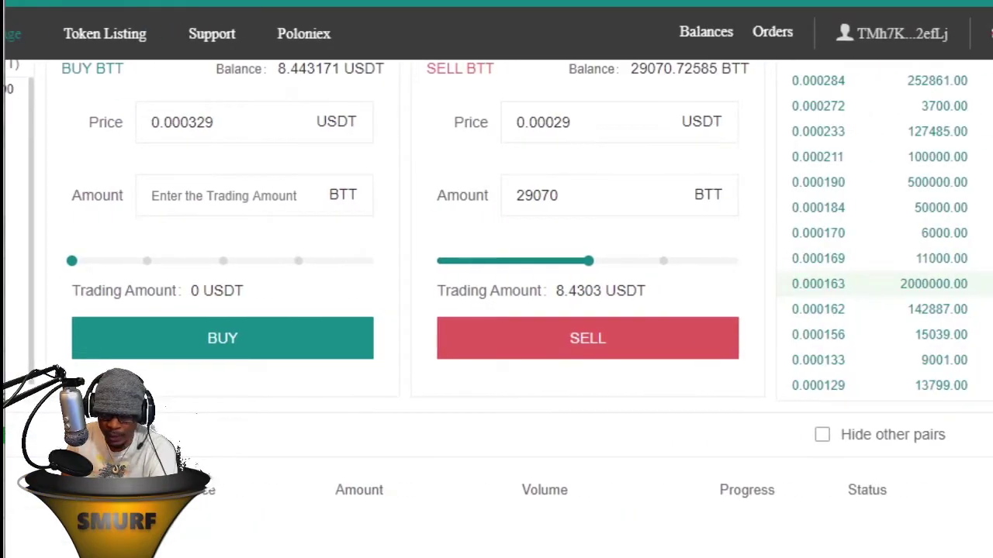
pyautogui.scroll(1, 687, 349)
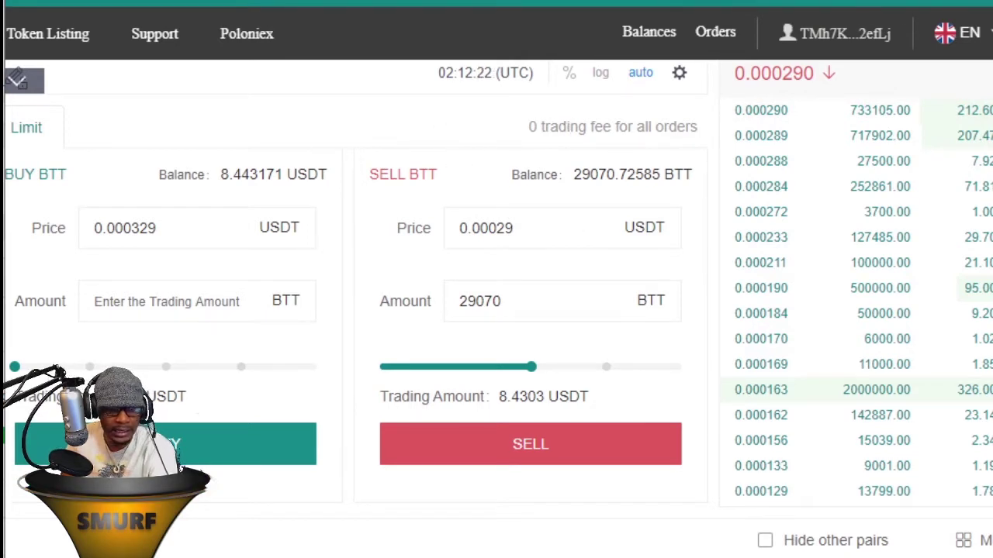
pyautogui.click(673, 1)
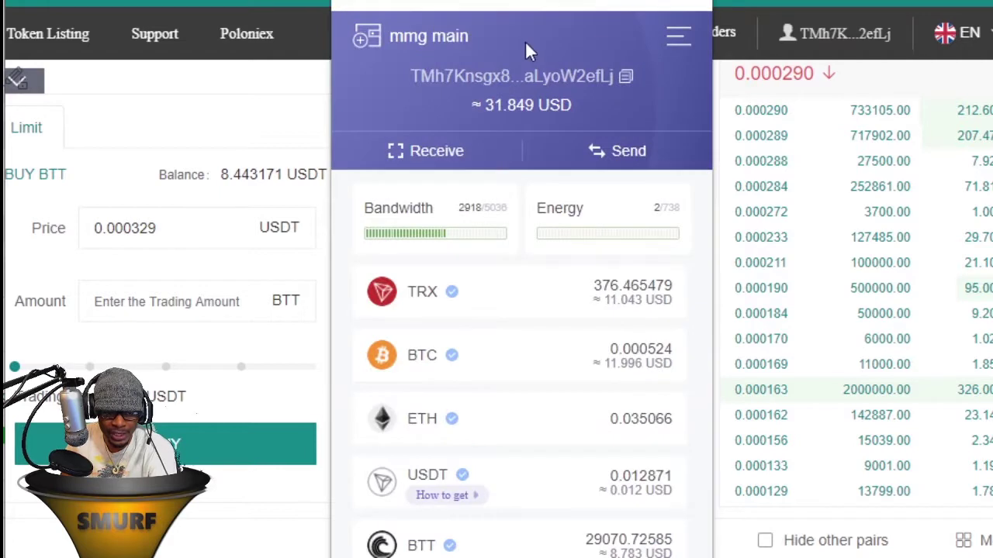
# - Confirm the +8.4303 USDT sale proceeds in TronLink's USDT history, then close the wallet
pyautogui.scroll(-2, 572, 411)
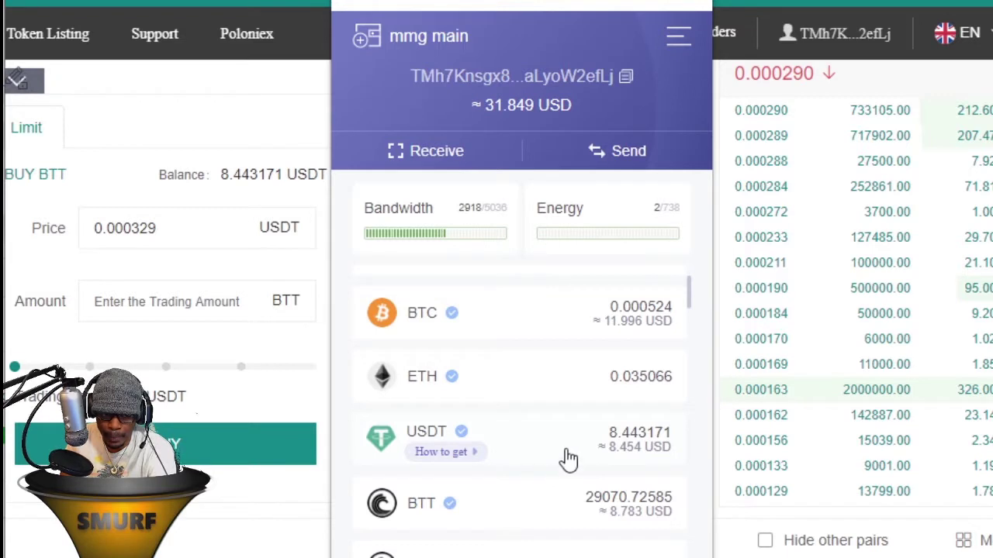
pyautogui.scroll(2, 568, 459)
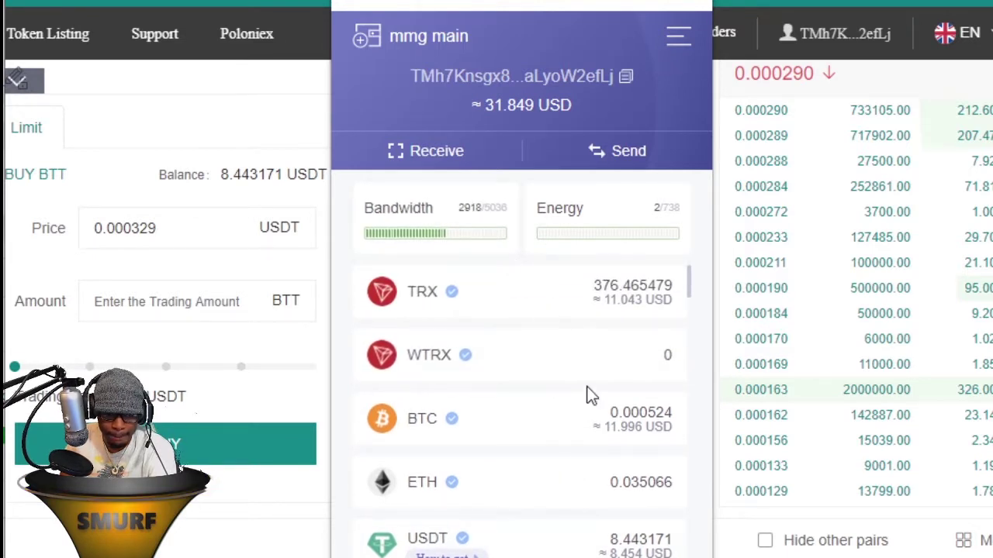
pyautogui.scroll(-2, 587, 396)
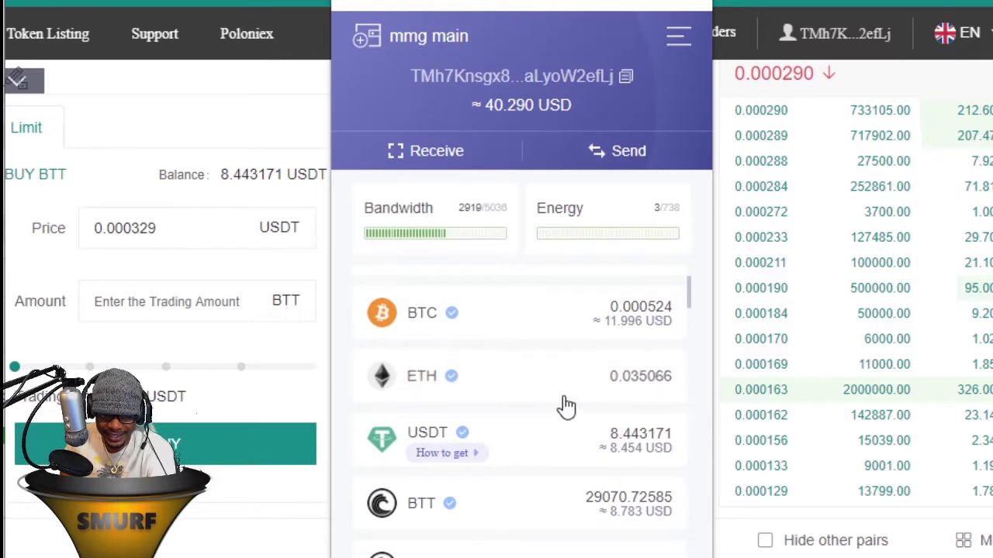
pyautogui.click(513, 455)
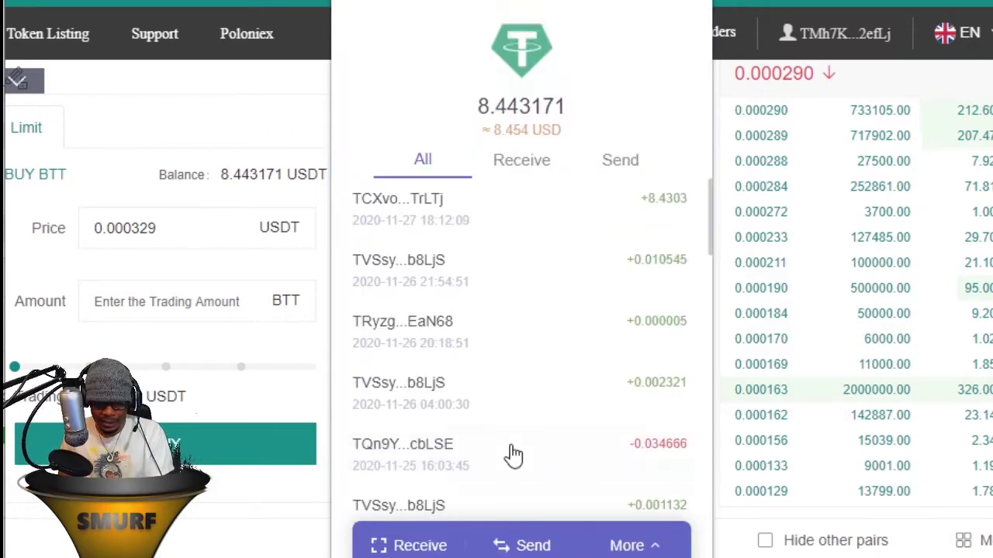
pyautogui.click(650, 539)
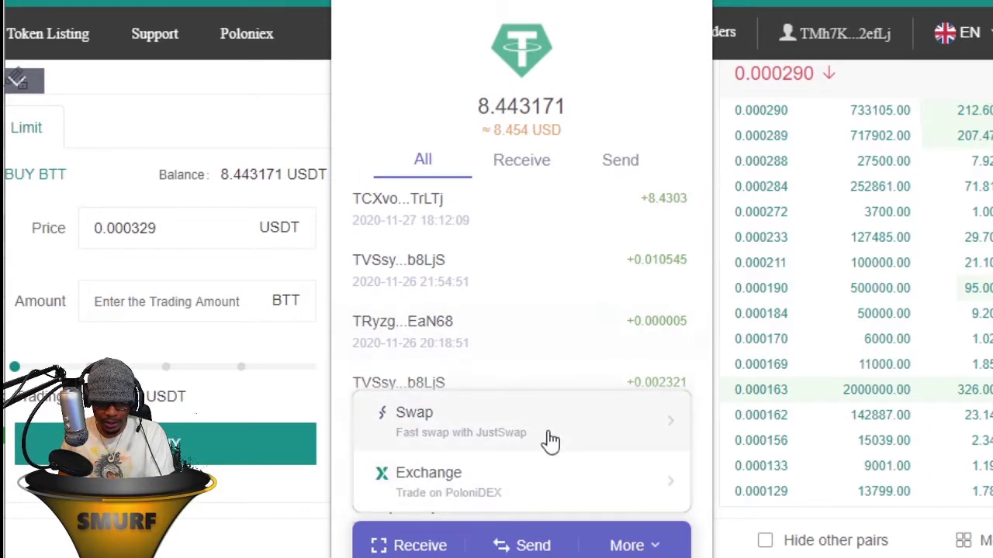
pyautogui.click(369, 2)
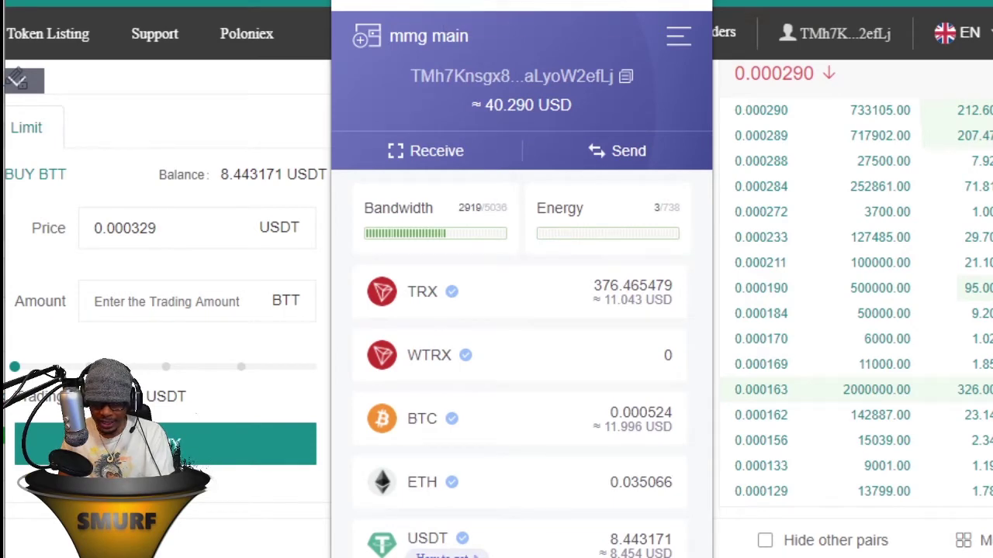
pyautogui.press('Escape')
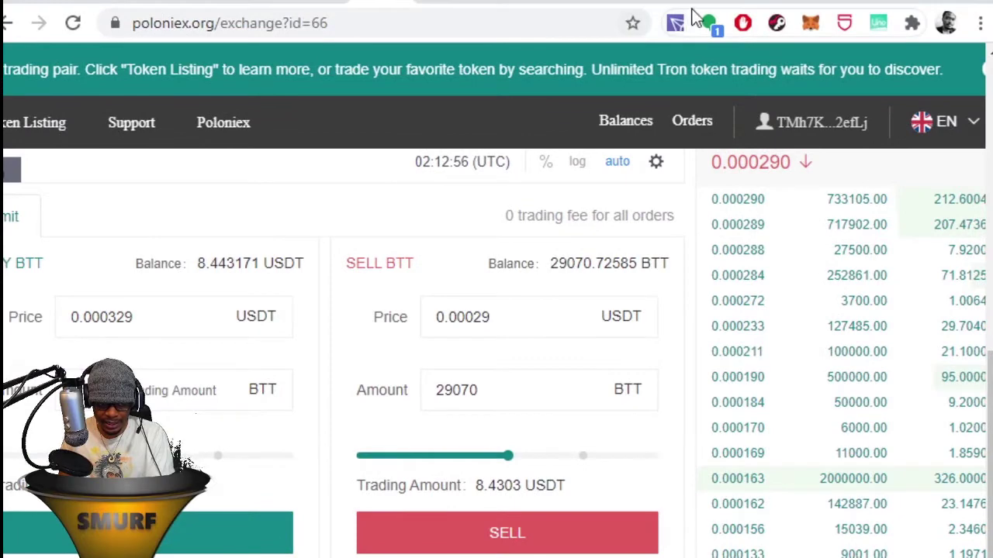
# - Launch JustSwap from TronLink's Swap shortcut and open the token chooser for the From field
pyautogui.click(676, 23)
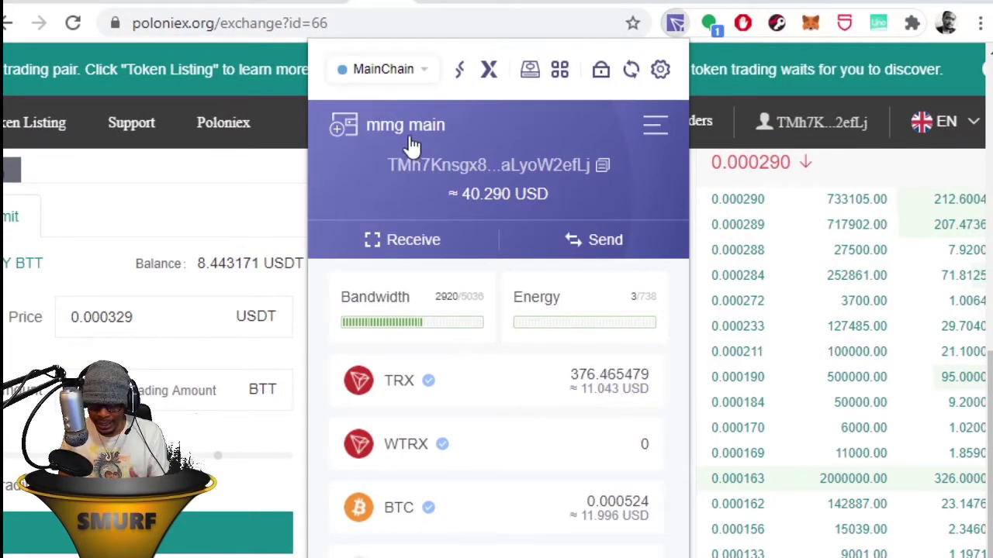
pyautogui.click(459, 71)
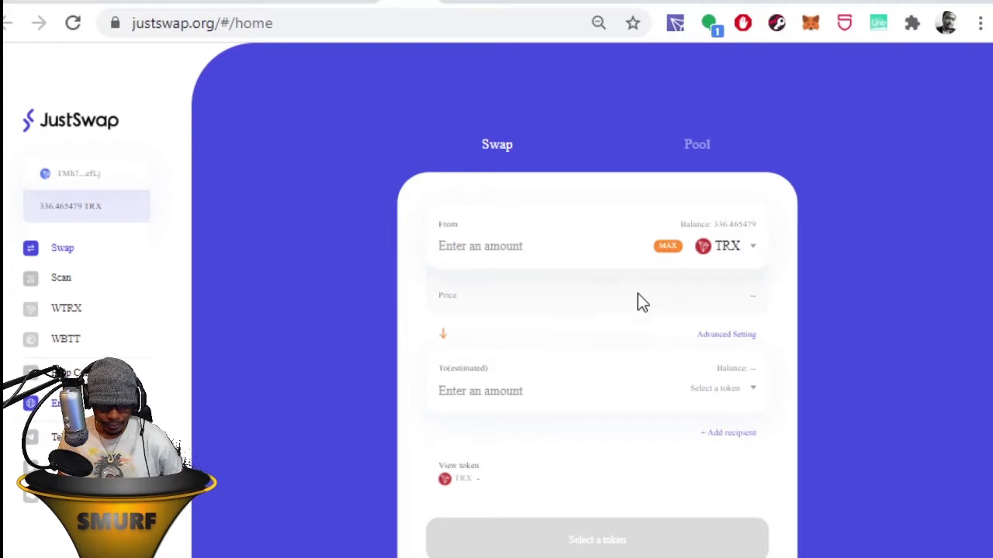
pyautogui.click(739, 245)
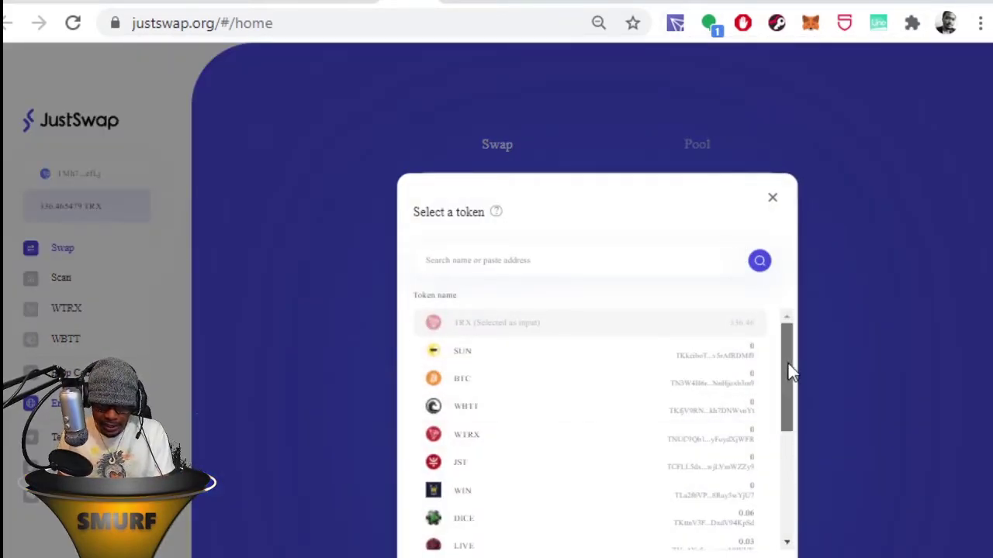
# - Choose USDT as the token to swap from, with BTC initially picked as the output
pyautogui.moveTo(789, 368); pyautogui.dragTo(791, 398)
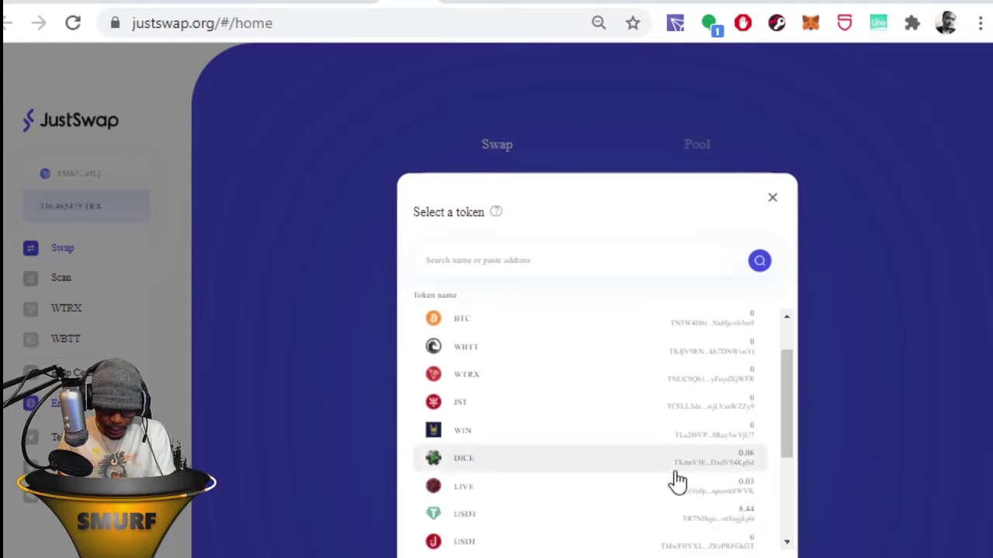
pyautogui.click(578, 517)
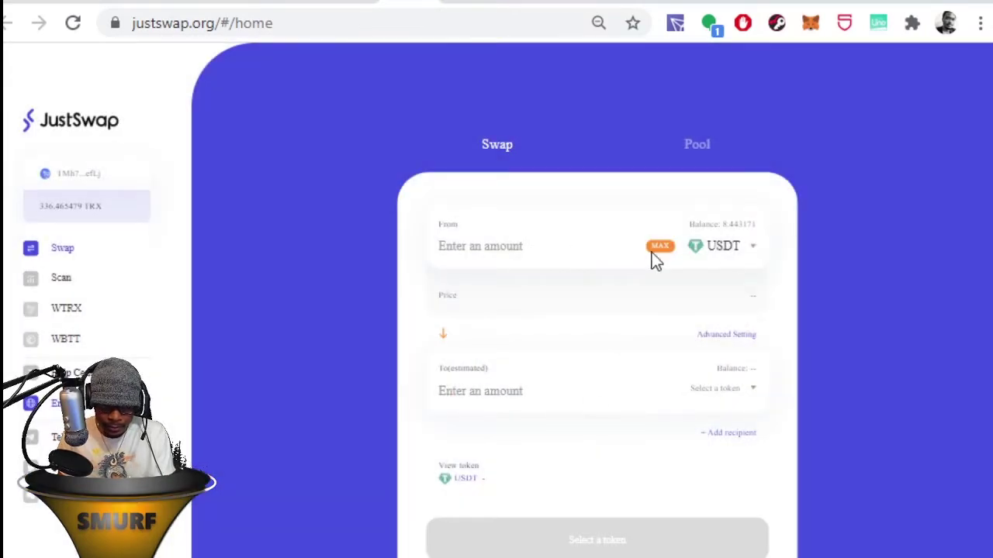
pyautogui.click(747, 396)
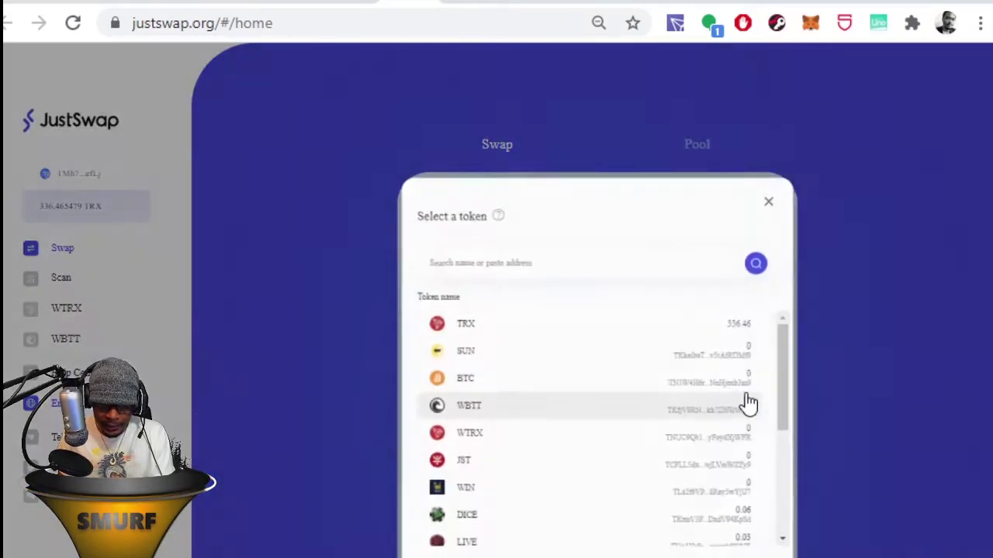
pyautogui.click(570, 385)
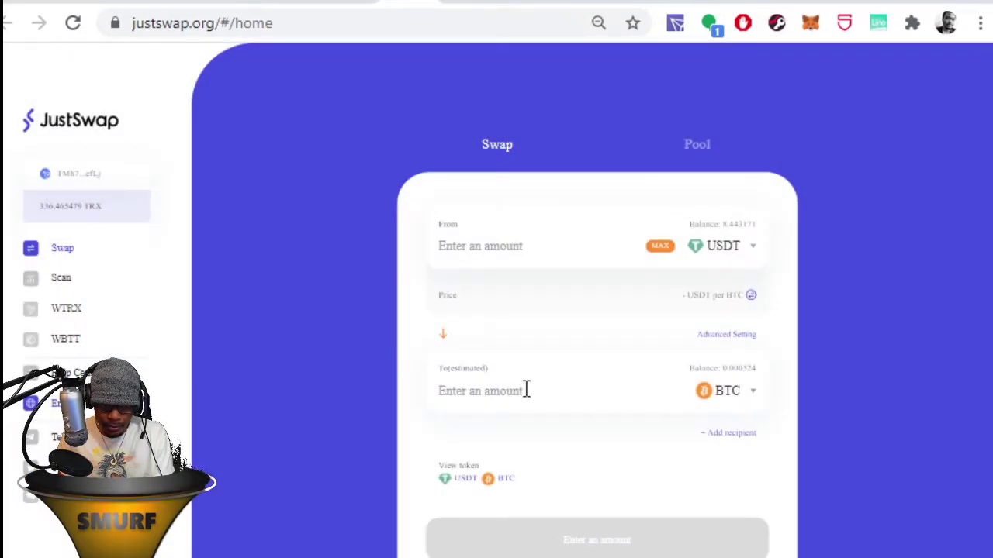
# - Replace BTC with the TRC20 ETH token found by searching 'eth', then go to JustSwap's Scan page
pyautogui.click(727, 397)
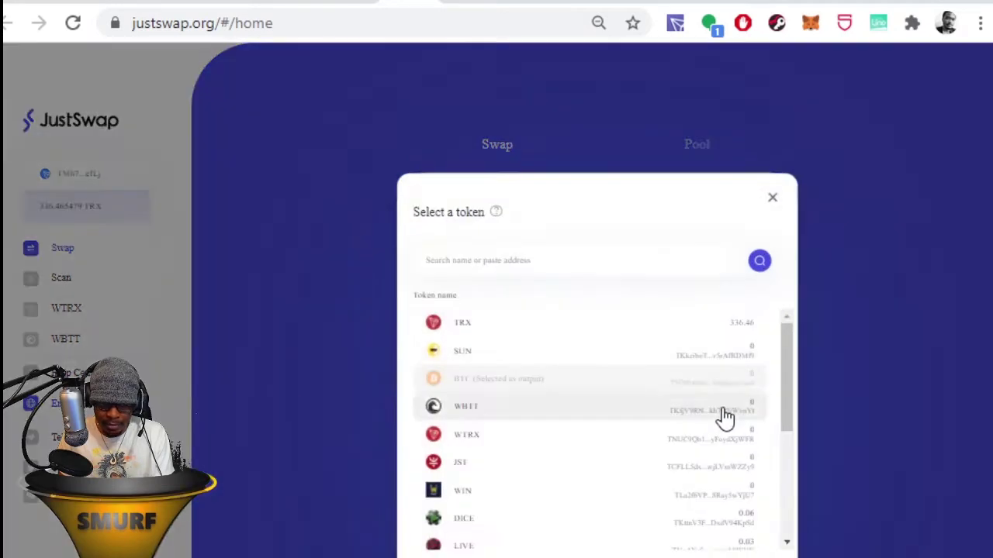
pyautogui.click(613, 256)
pyautogui.write('eth')
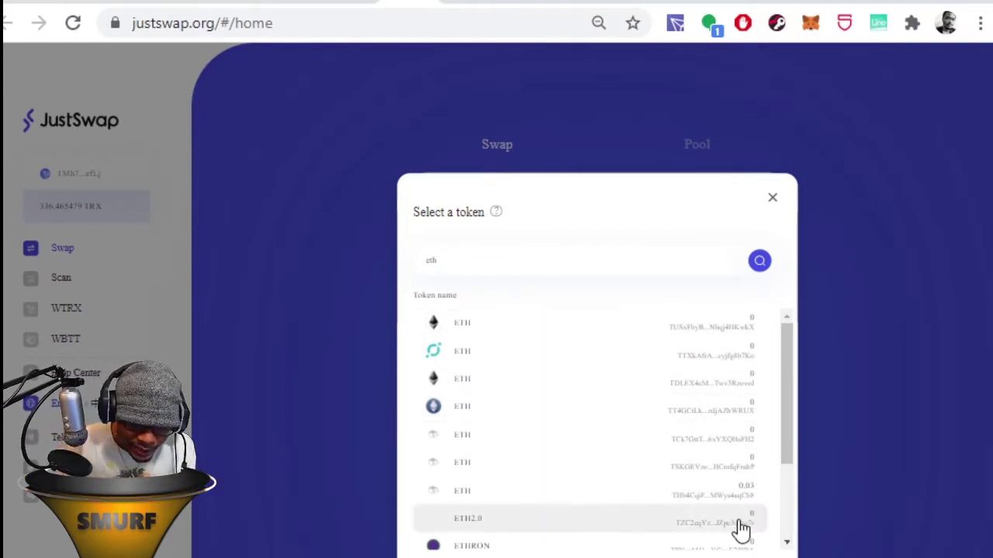
pyautogui.click(649, 493)
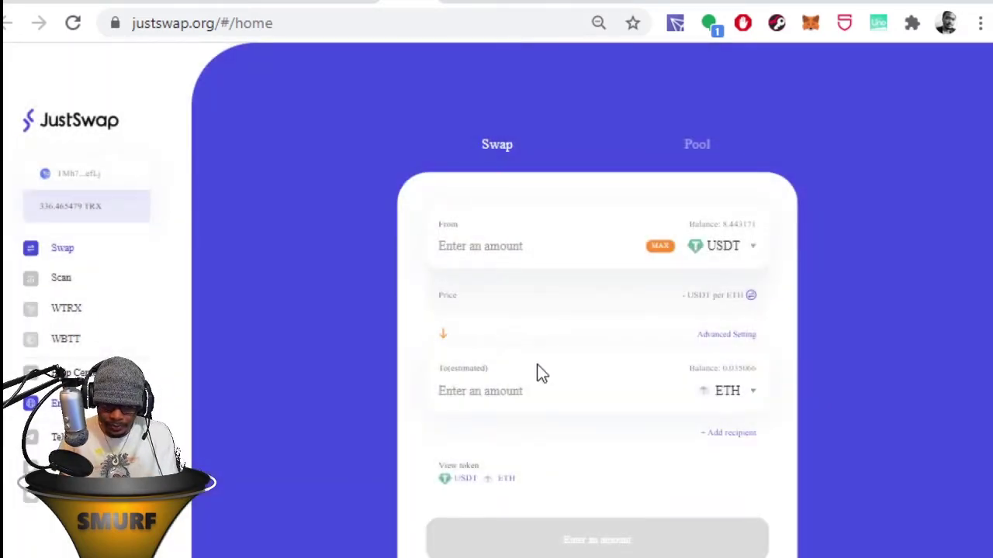
pyautogui.click(743, 394)
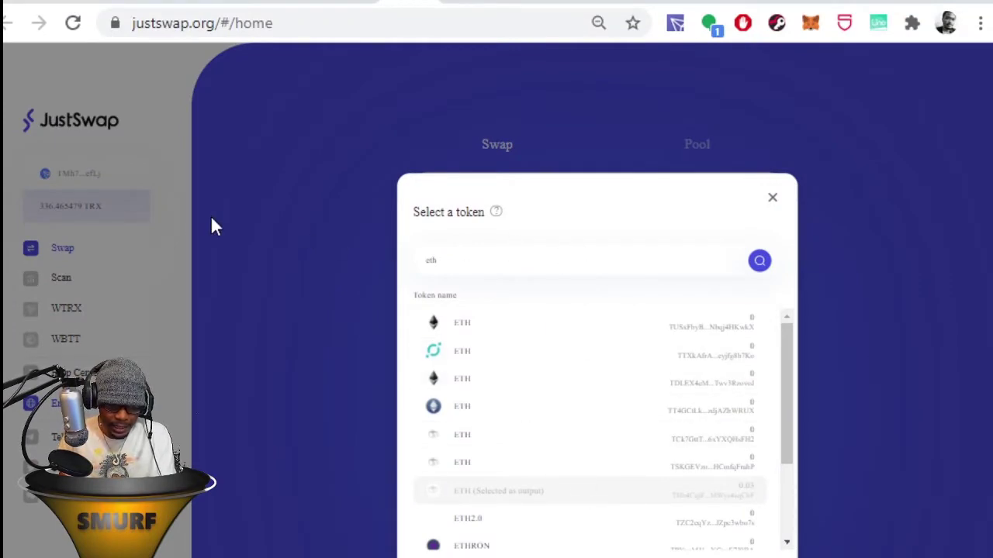
pyautogui.click(114, 219)
pyautogui.click(63, 276)
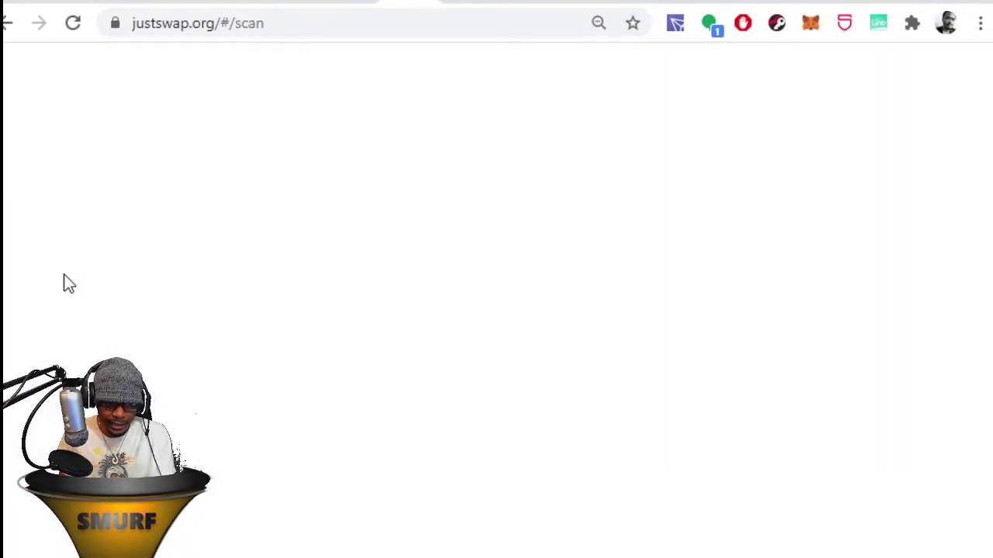
# - Search JustSwap's Scan page for 'eth' pairs, then go back to the Tronscan ETH contract page
pyautogui.click(445, 117)
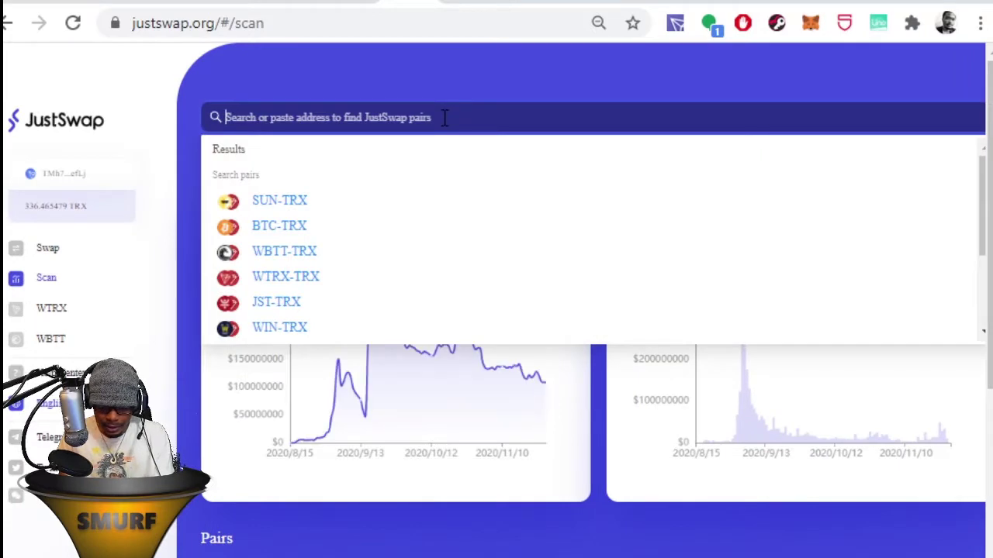
pyautogui.write('eth')
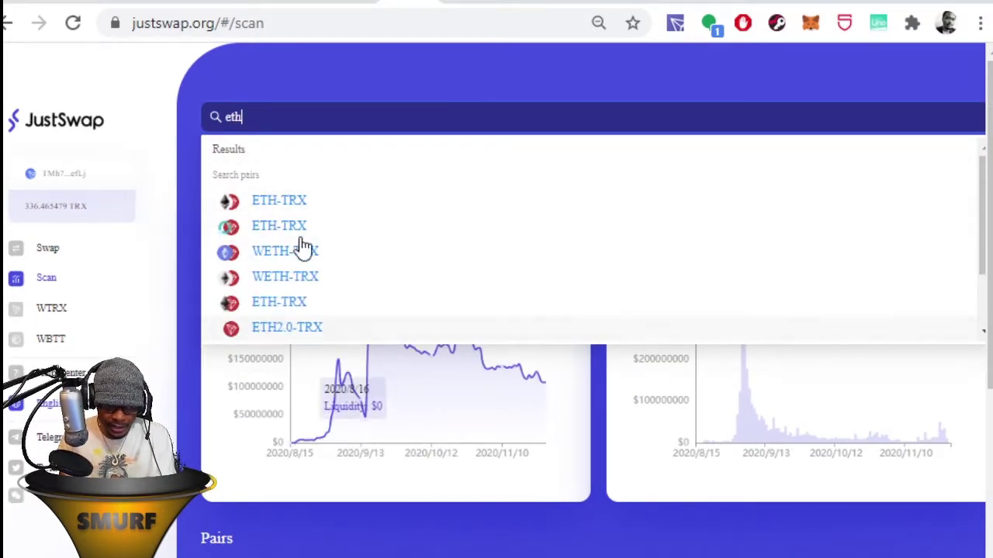
pyautogui.press('Down')
pyautogui.press('Down')
pyautogui.press('Down')
pyautogui.click(6, 23)
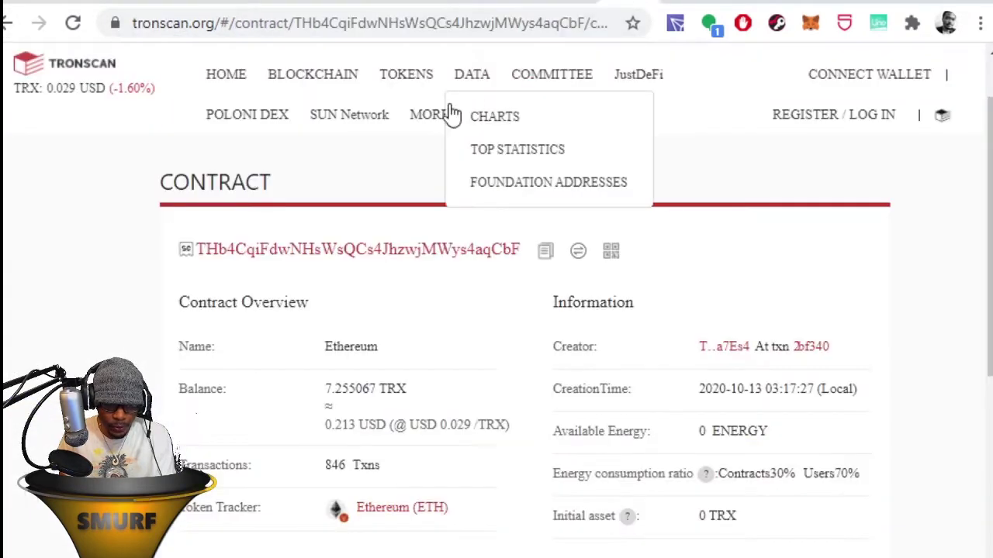
# - From Tronscan's home page, search 'et' and open the TRC20 Ethereum(ETH) token details
pyautogui.click(48, 69)
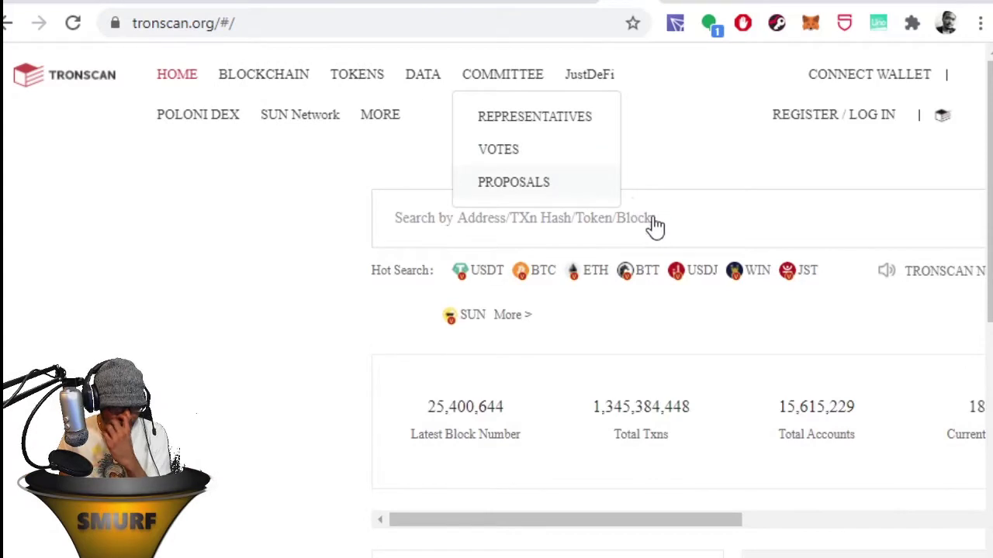
pyautogui.click(704, 218)
pyautogui.write('eth')
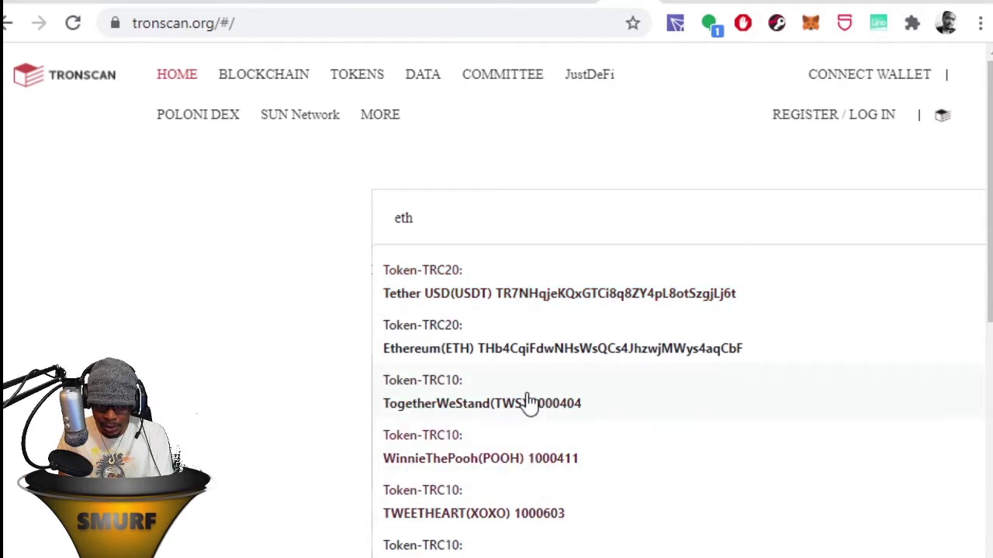
pyautogui.click(527, 360)
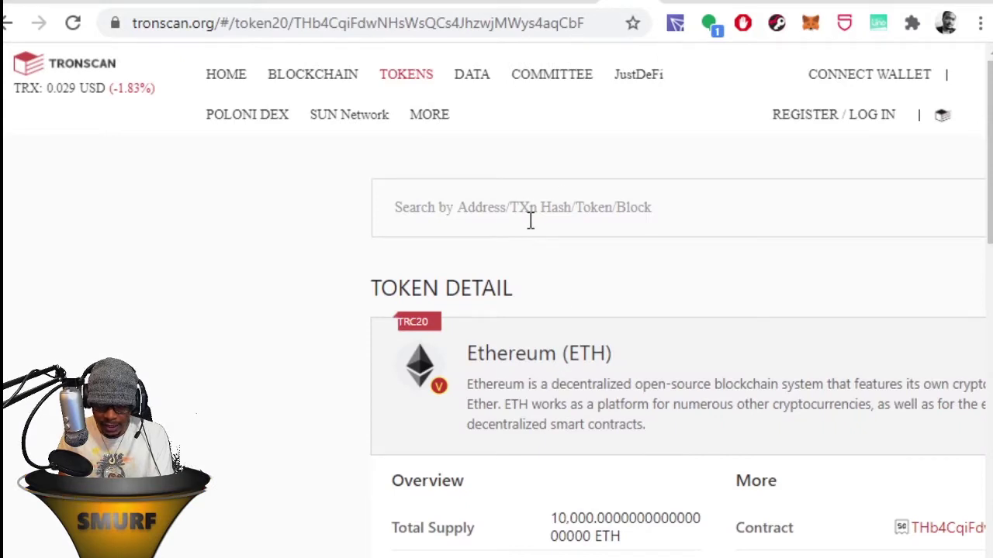
pyautogui.scroll(-3, 531, 221)
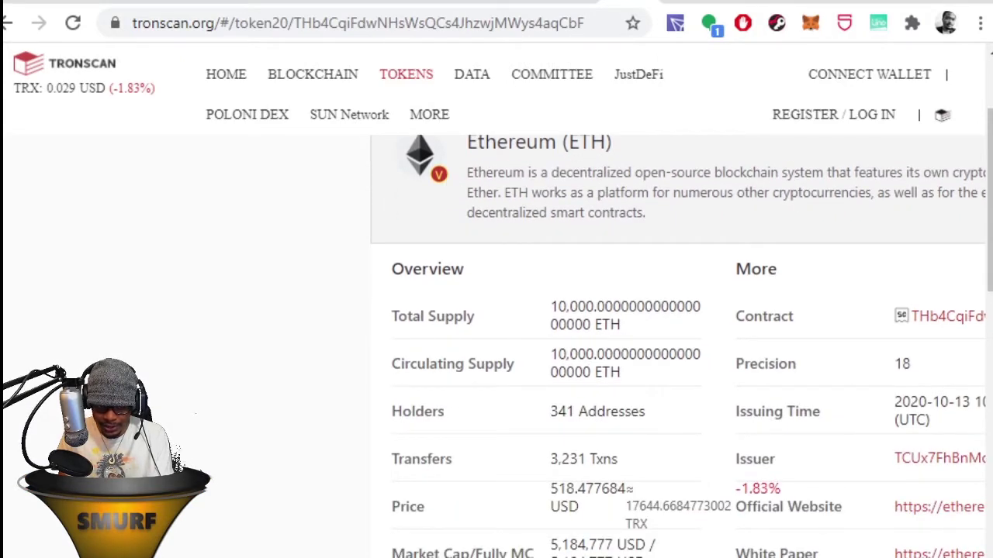
pyautogui.scroll(3, 665, 314)
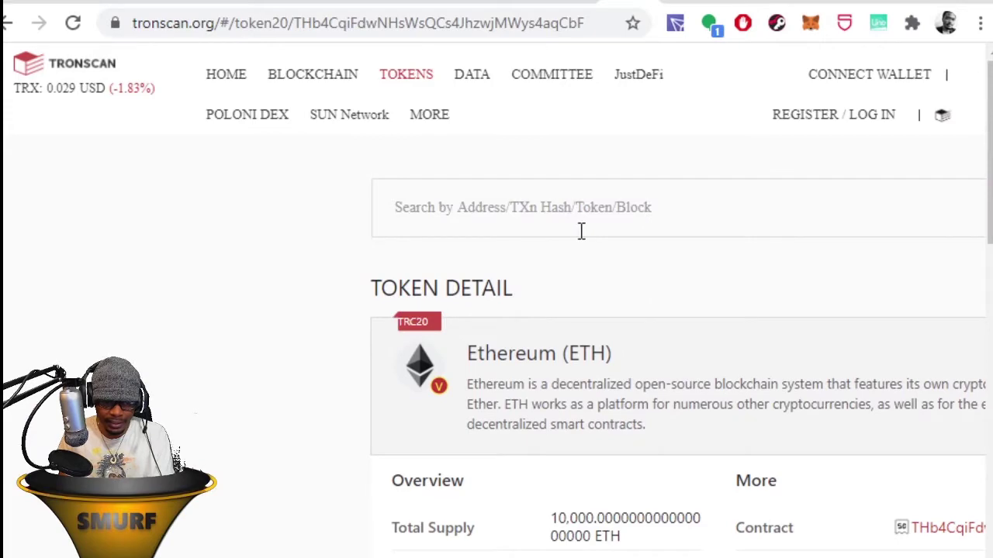
# - Open the ETH token chosen on JustSwap on Tronscan to verify it matches the TRC20 Ethereum
pyautogui.write('eth')
pyautogui.scroll(-4, 470, 337)
pyautogui.scroll(-1, 514, 436)
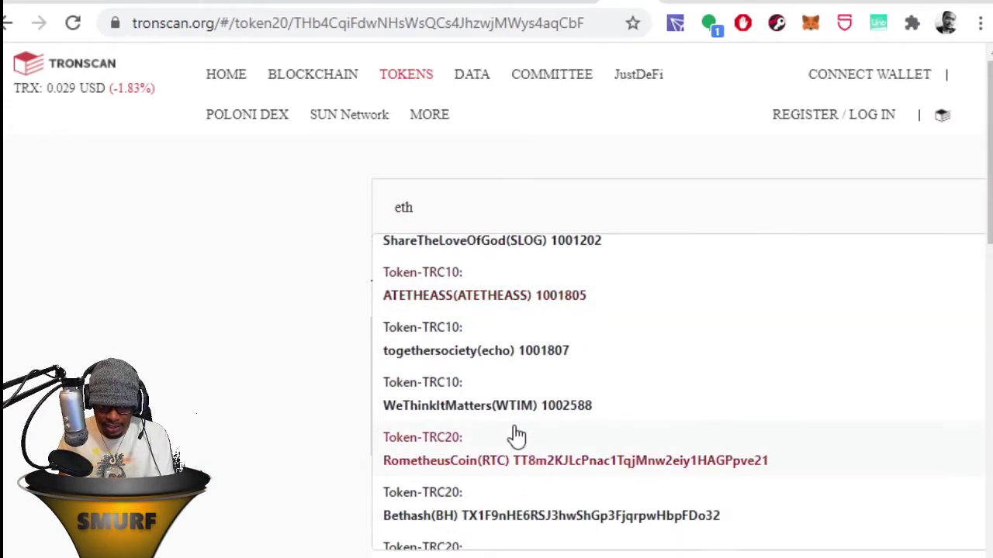
pyautogui.scroll(5, 442, 370)
pyautogui.click(542, 338)
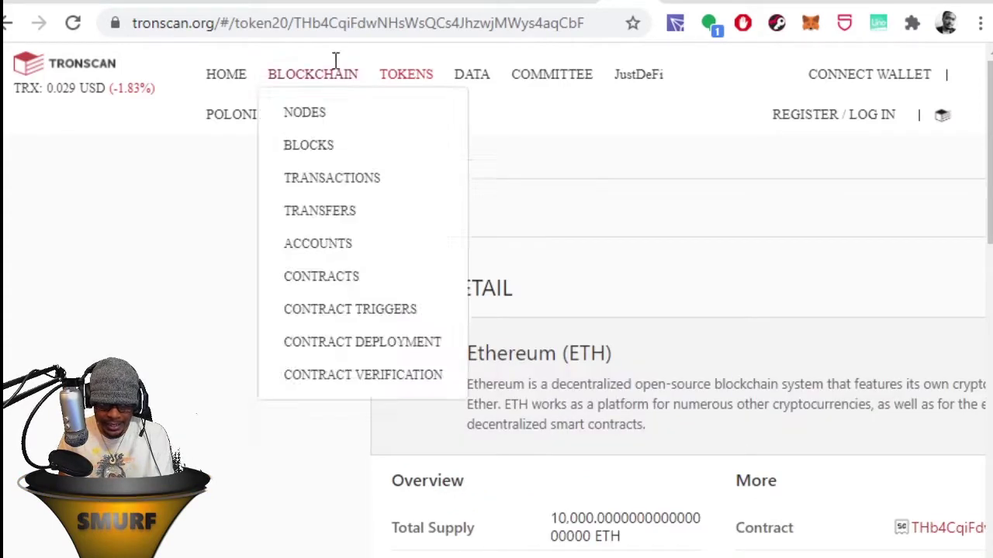
pyautogui.click(409, 1)
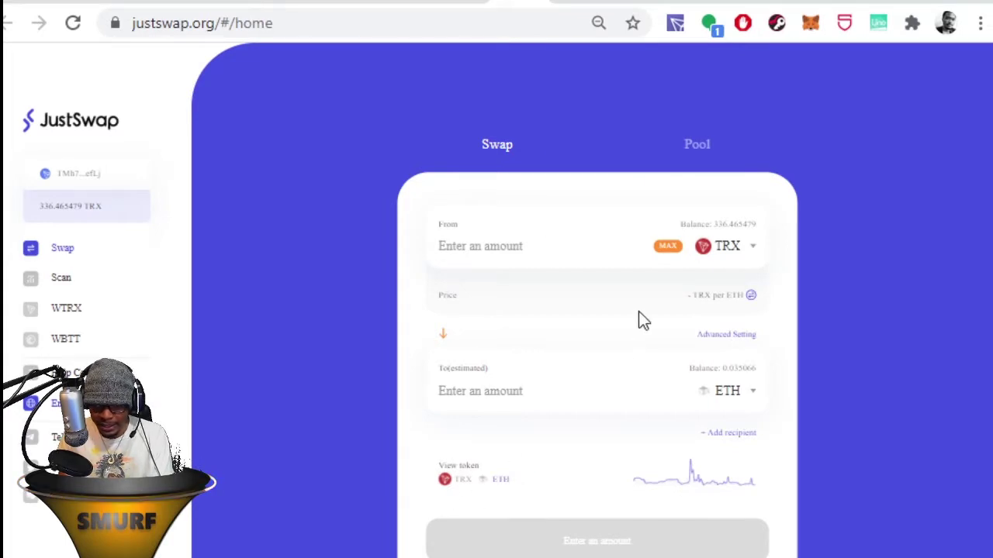
pyautogui.click(508, 477)
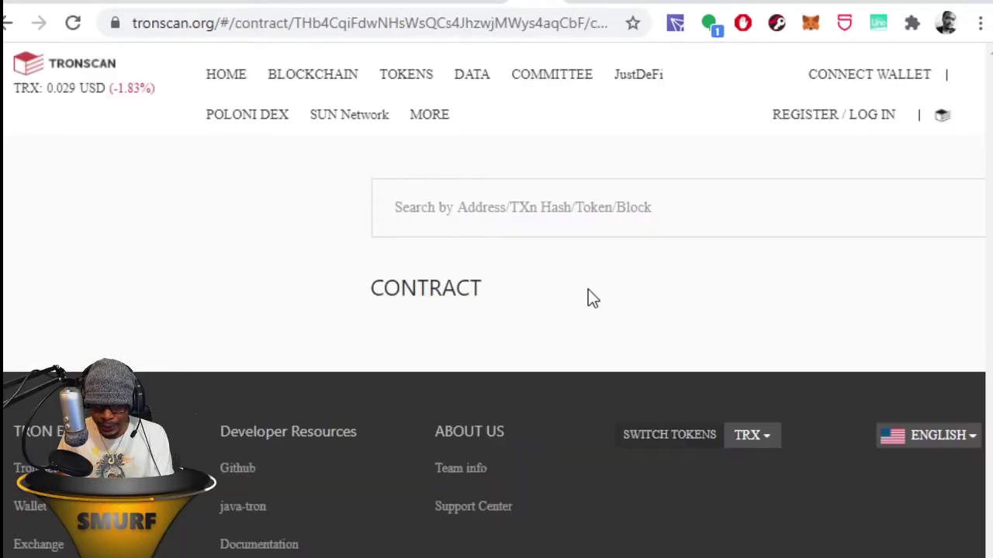
# - Copy the Ethereum contract's address from its Tronscan contract page
pyautogui.scroll(-3, 596, 328)
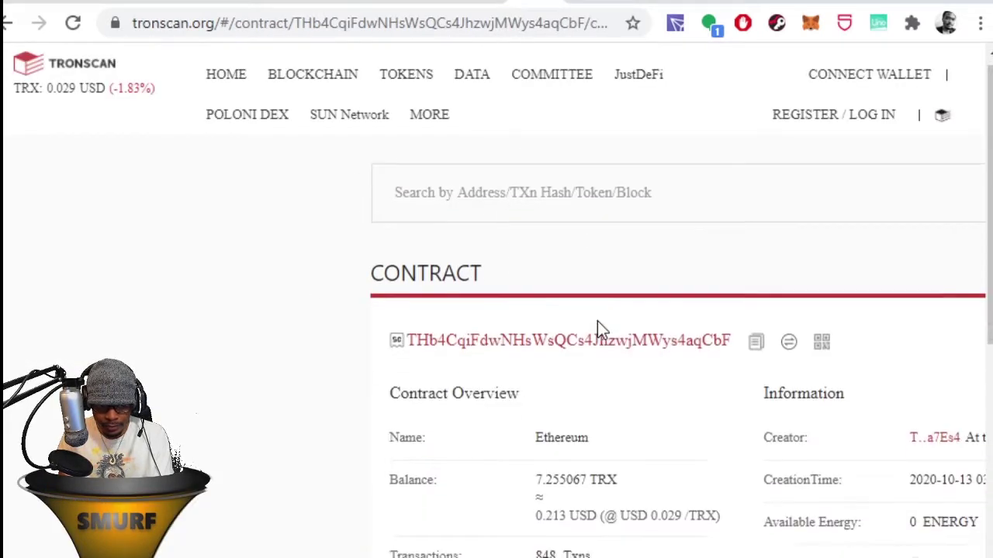
pyautogui.scroll(-3, 617, 359)
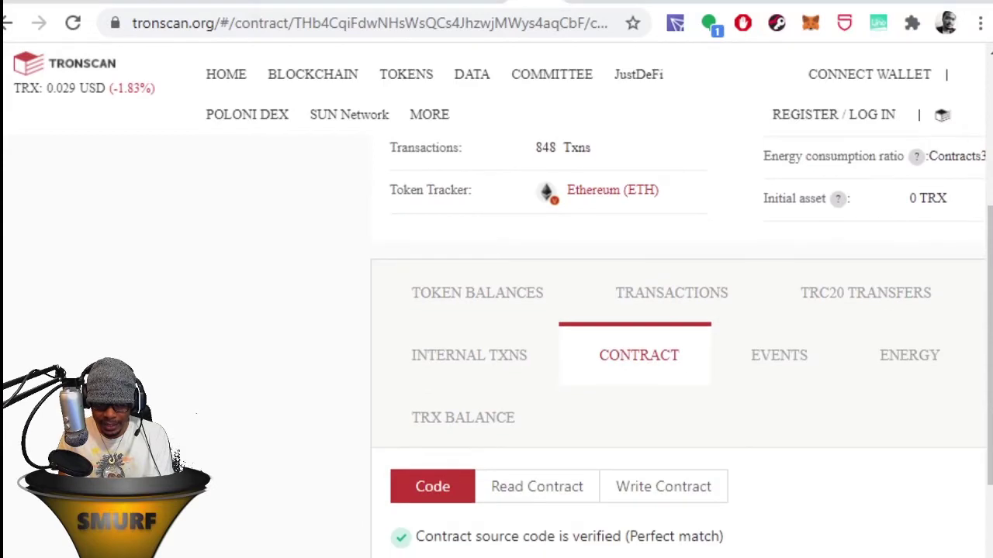
pyautogui.scroll(-3, 718, 527)
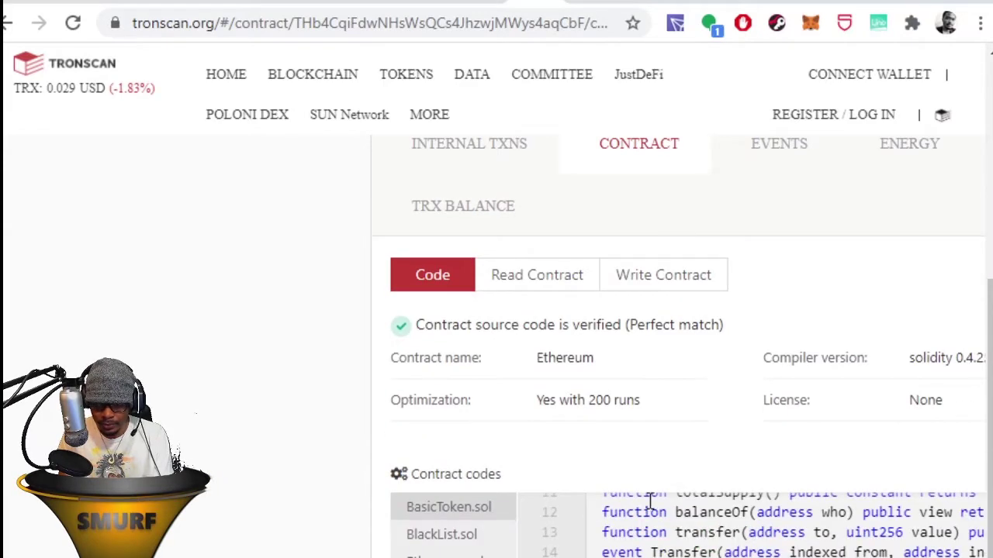
pyautogui.scroll(-1, 719, 527)
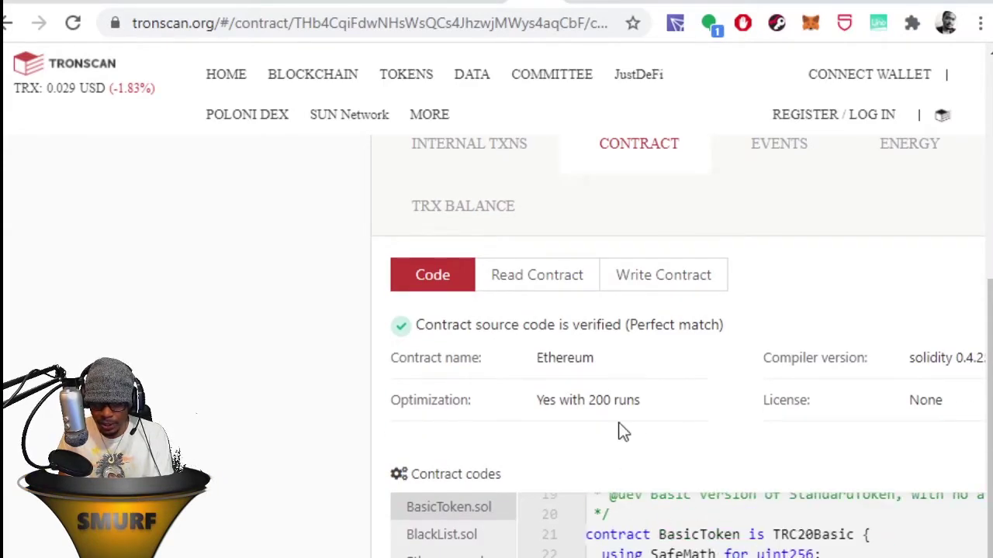
pyautogui.scroll(6, 678, 460)
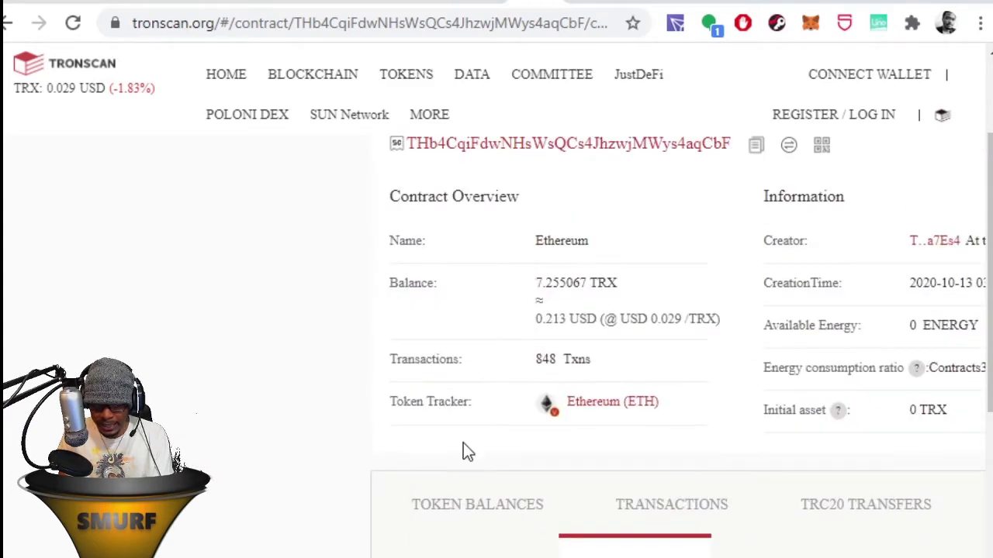
pyautogui.moveTo(435, 528); pyautogui.dragTo(550, 461)
pyautogui.click(549, 461)
pyautogui.scroll(3, 549, 457)
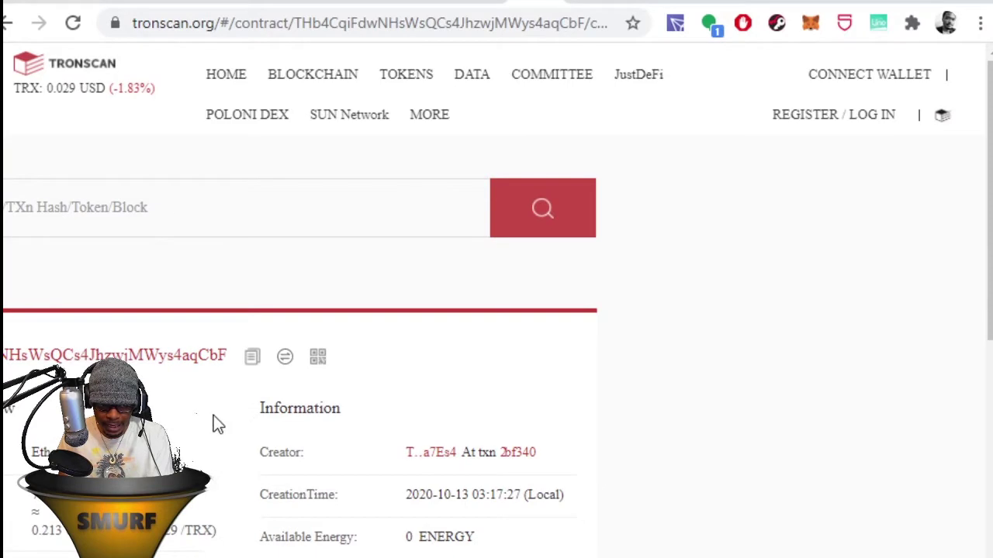
pyautogui.moveTo(187, 530); pyautogui.dragTo(514, 372)
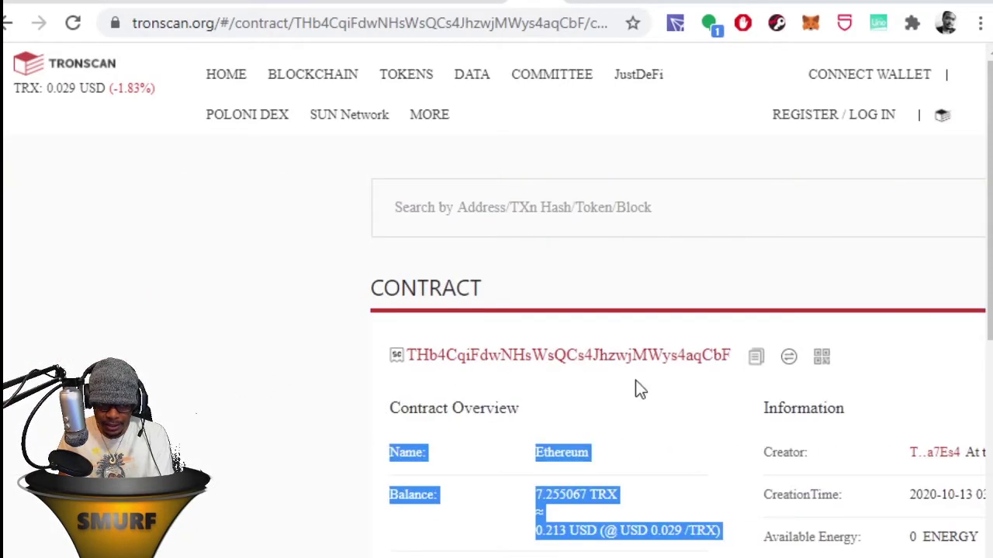
pyautogui.click(752, 358)
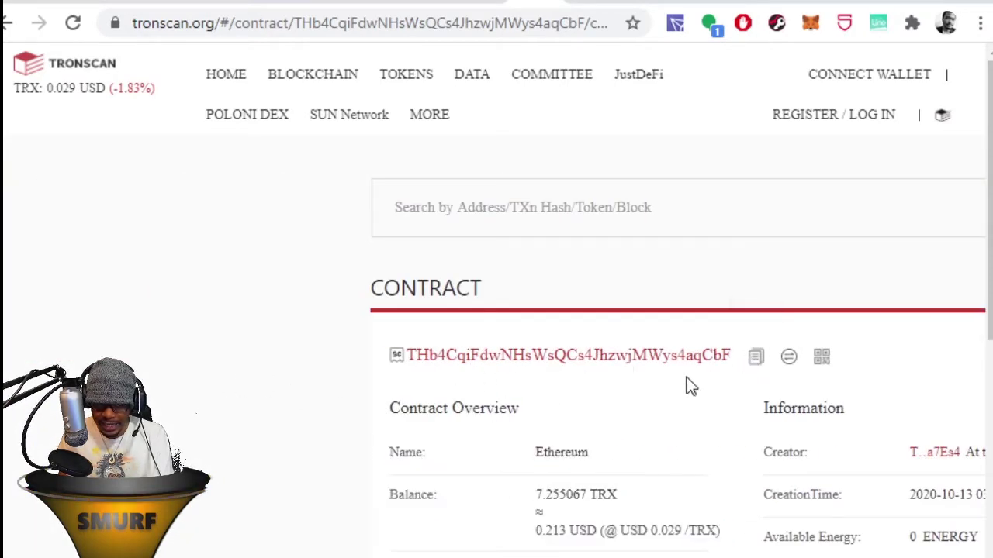
pyautogui.click(753, 359)
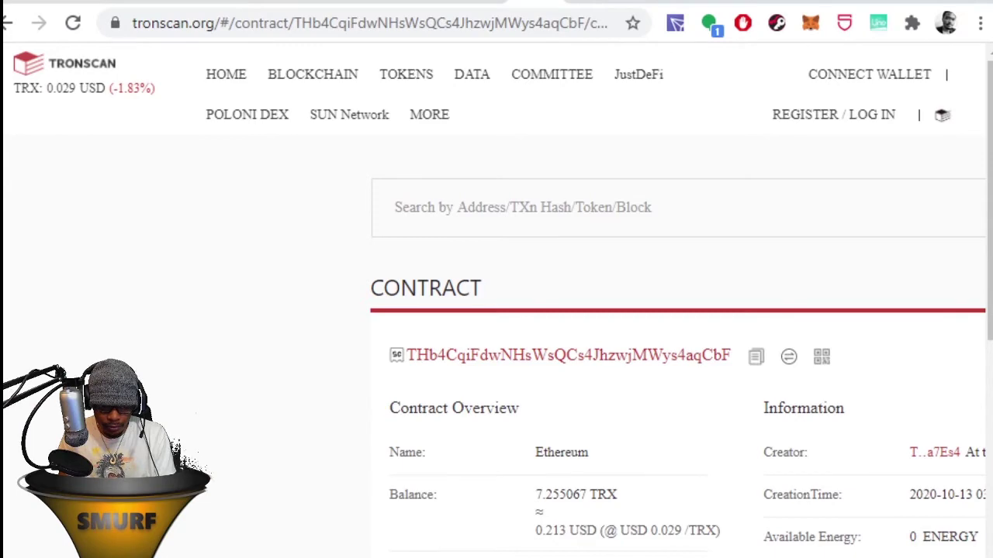
# - Open the Ethereum (ETH) TRC20 token detail page from the Token Tracker link
pyautogui.hscroll(6, 678, 349)
pyautogui.hscroll(-6, 678, 349)
pyautogui.moveTo(909, 494); pyautogui.dragTo(979, 537)
pyautogui.click(562, 553)
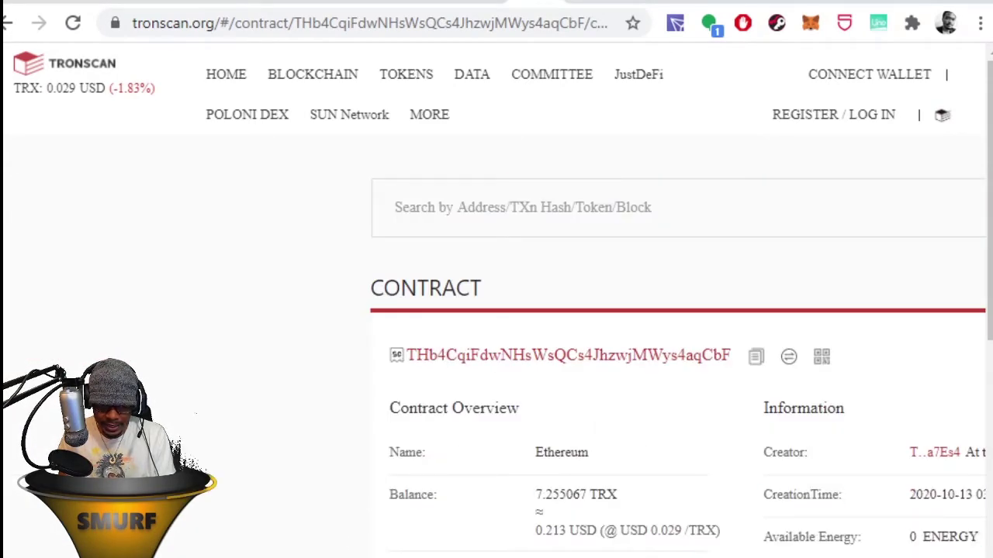
pyautogui.click(562, 452)
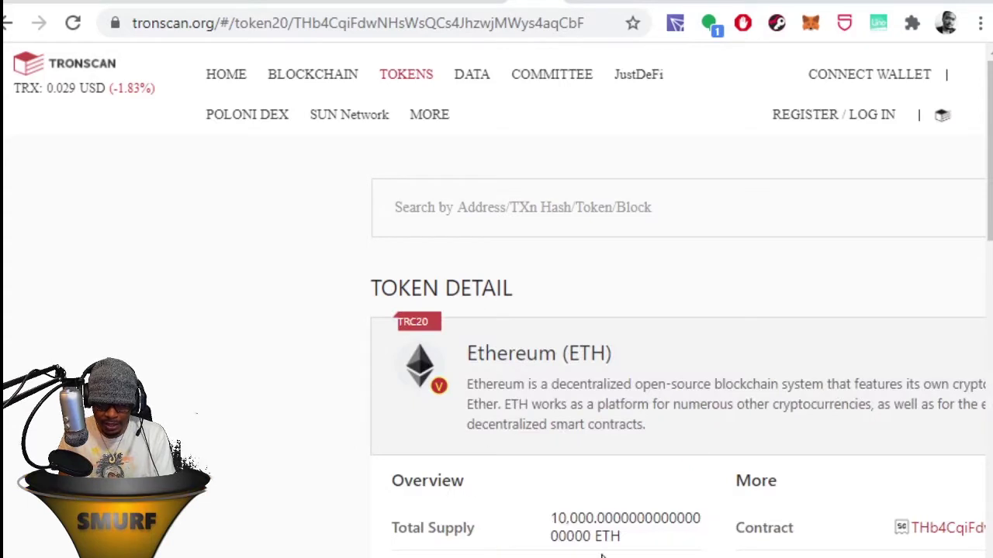
# - Review the ETH token's overview and price, then return to the JustSwap swap page
pyautogui.scroll(-3, 689, 418)
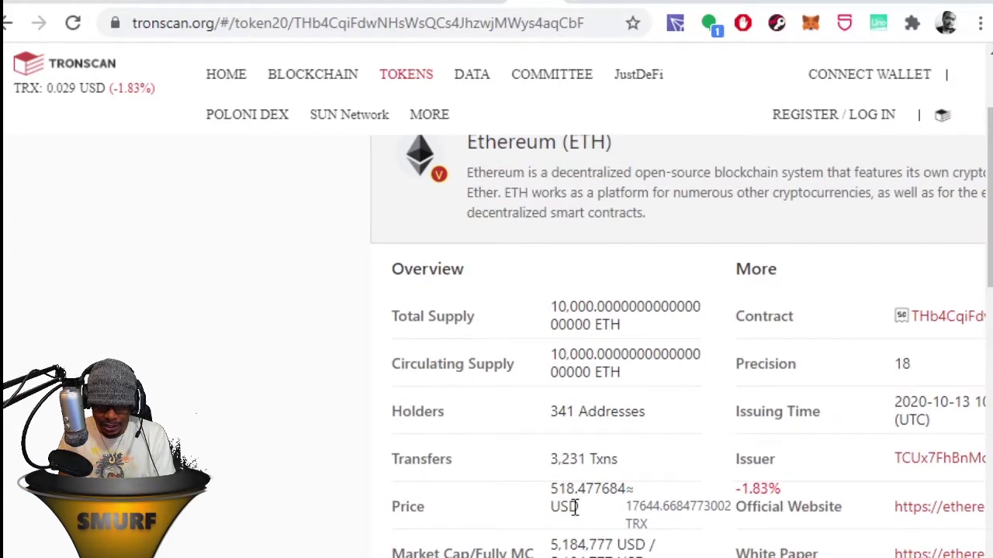
pyautogui.moveTo(578, 486); pyautogui.dragTo(556, 484)
pyautogui.click(555, 486)
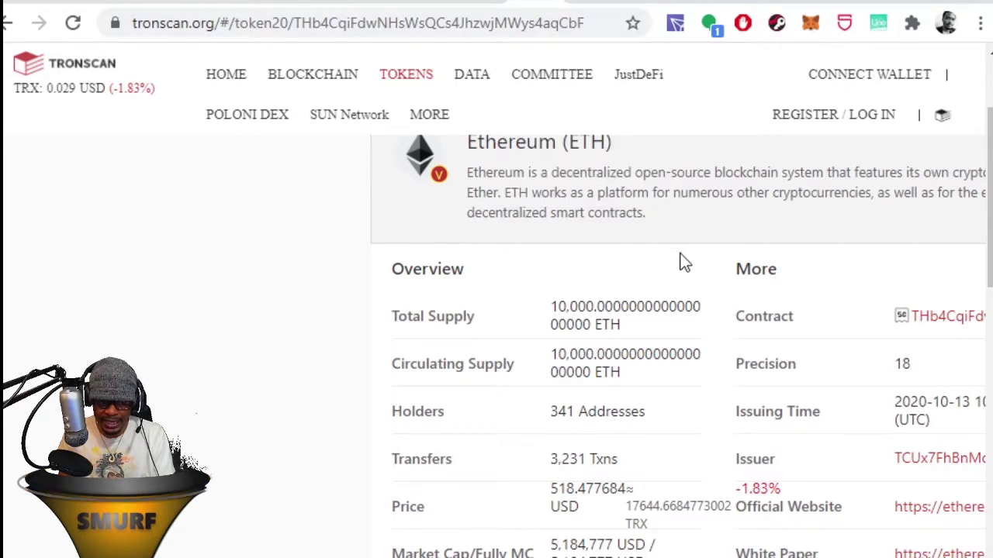
pyautogui.scroll(3, 684, 232)
pyautogui.scroll(-3, 756, 341)
pyautogui.moveTo(748, 540); pyautogui.dragTo(615, 282)
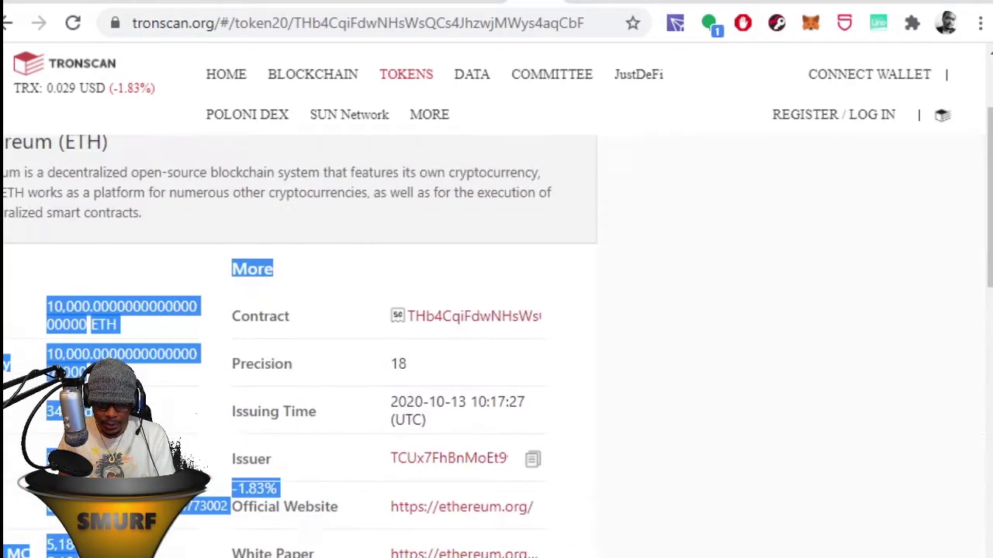
pyautogui.click(616, 282)
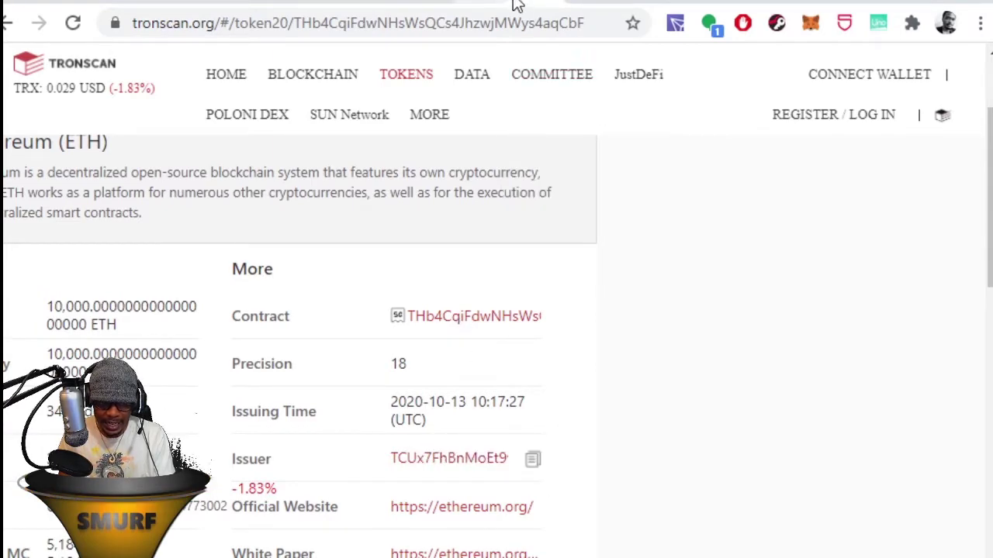
pyautogui.click(577, 1)
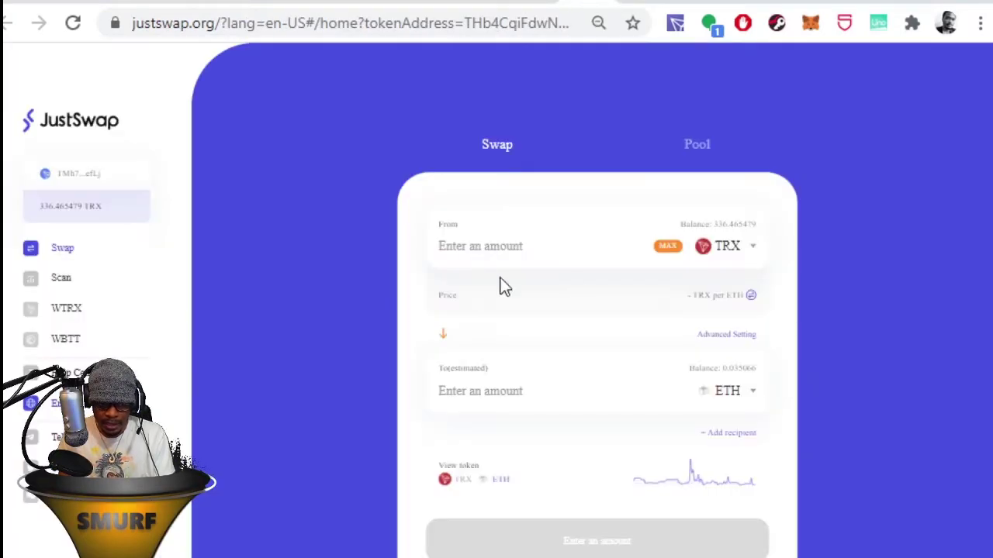
pyautogui.click(752, 396)
pyautogui.doubleClick(595, 235)
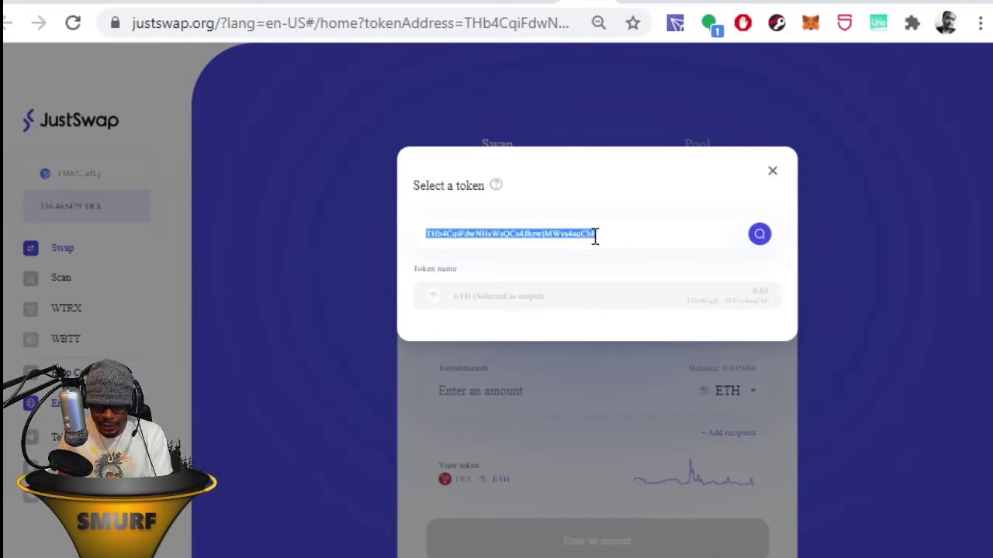
pyautogui.click(595, 236)
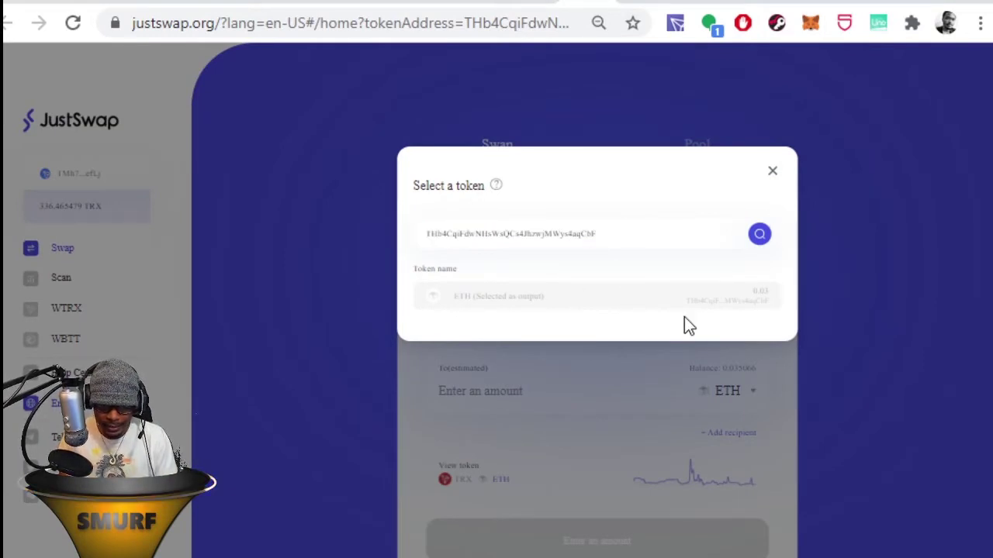
pyautogui.doubleClick(650, 310)
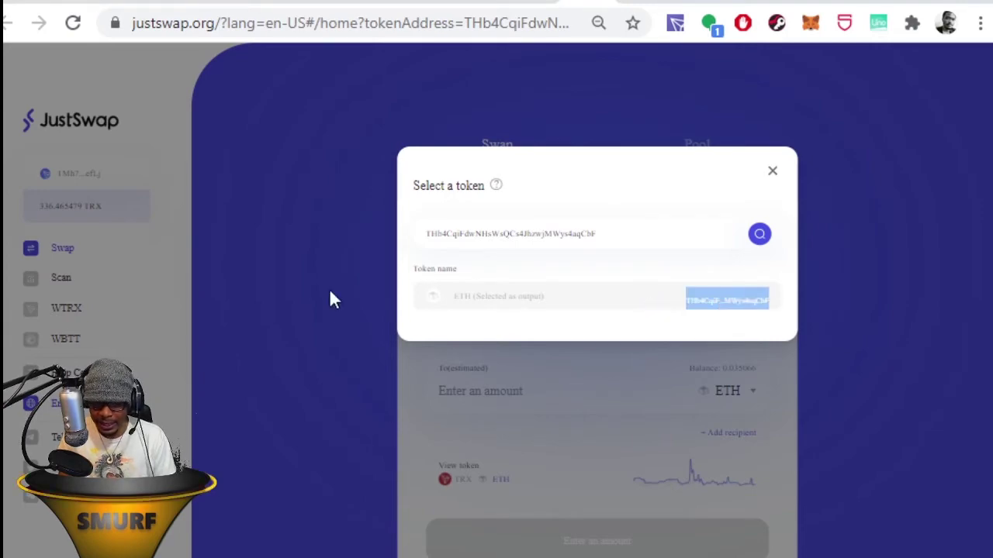
pyautogui.click(763, 163)
pyautogui.click(771, 178)
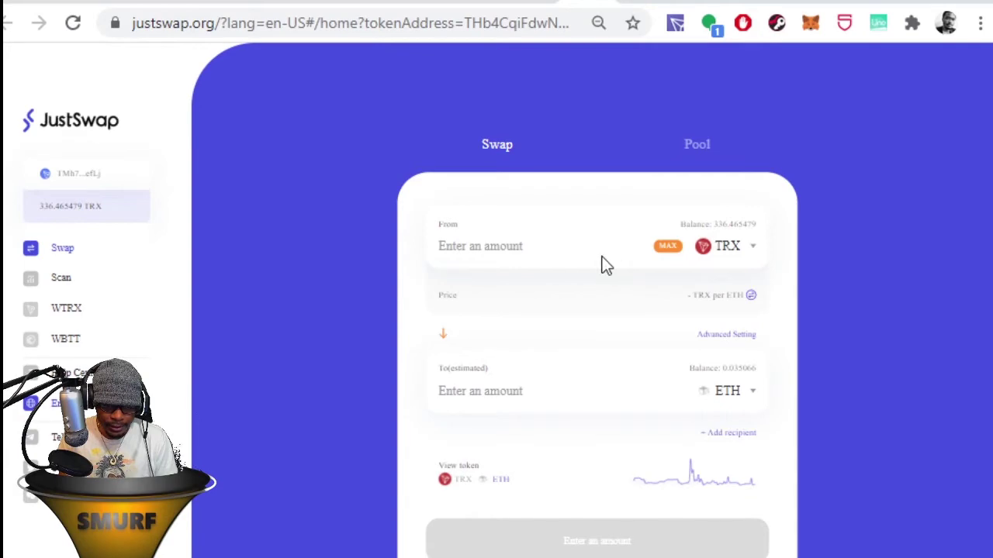
pyautogui.click(755, 248)
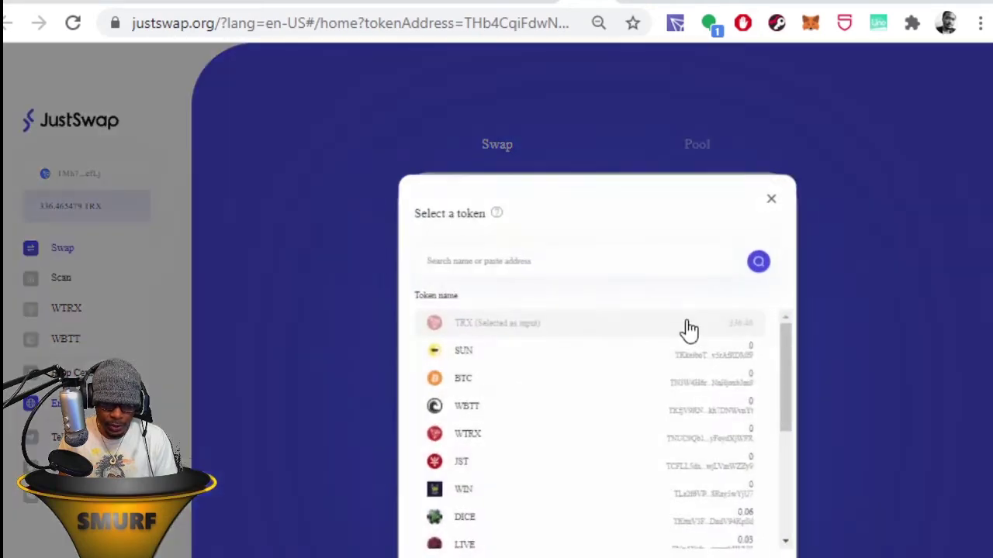
# - Choose USDT as the From token and fill in the maximum balance
pyautogui.click(622, 253)
pyautogui.write('usdt')
pyautogui.click(523, 324)
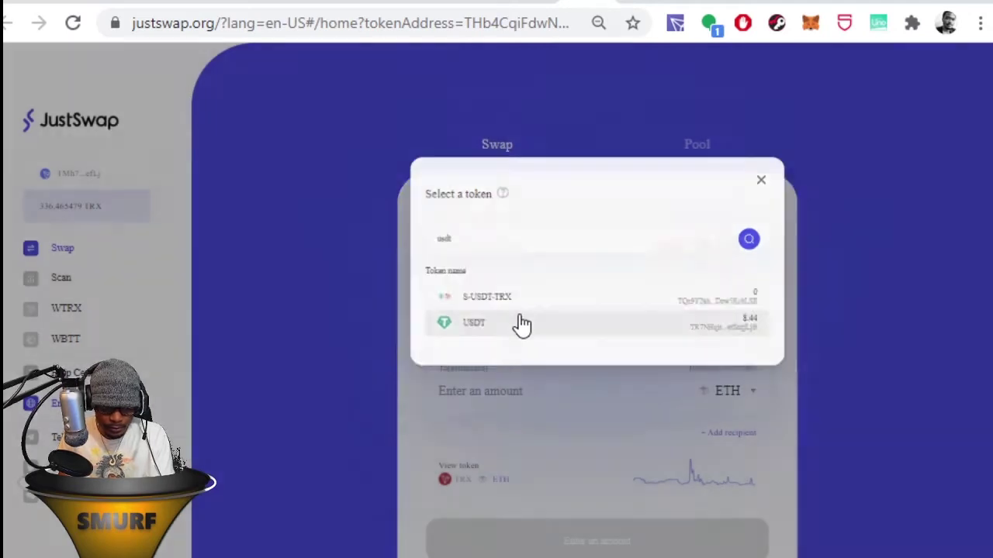
pyautogui.click(664, 252)
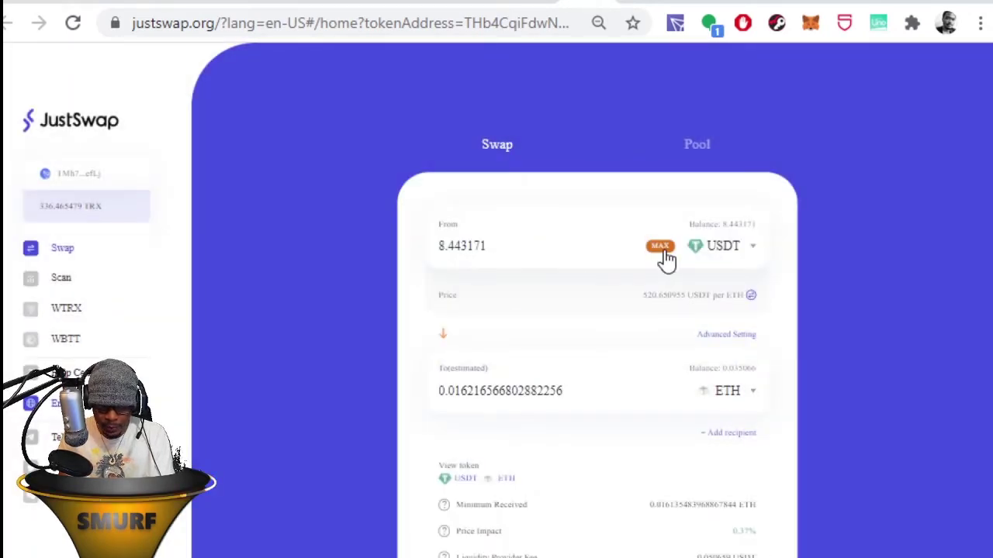
# - Check the 8.443171 USDT amount, estimated ETH and provider fee, then submit the swap
pyautogui.moveTo(491, 260); pyautogui.dragTo(428, 253)
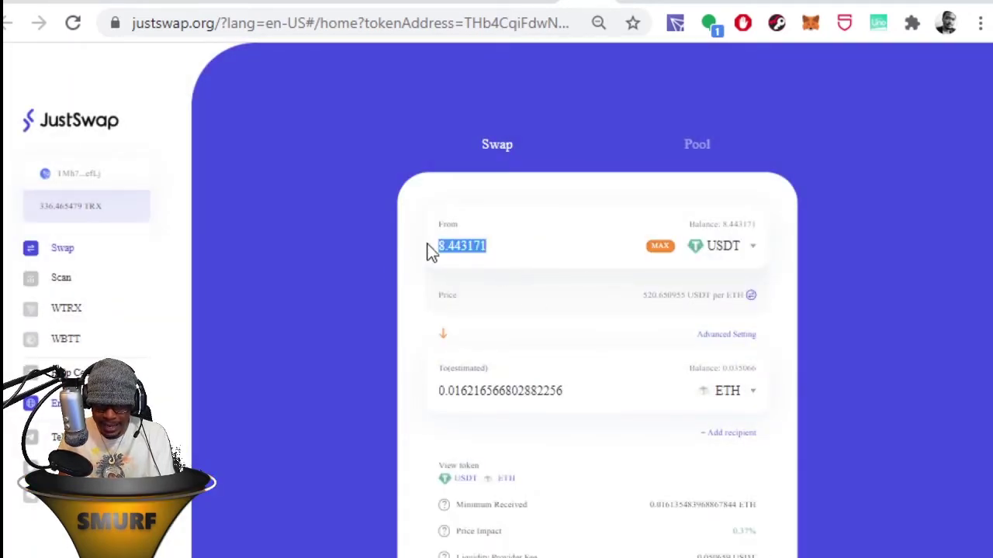
pyautogui.moveTo(569, 397); pyautogui.dragTo(436, 400)
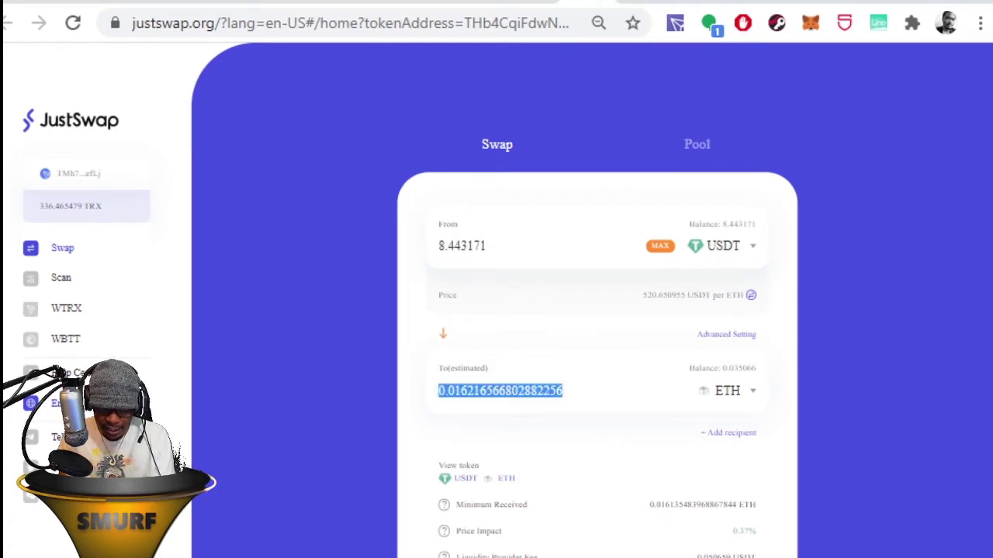
pyautogui.moveTo(698, 555); pyautogui.dragTo(751, 552)
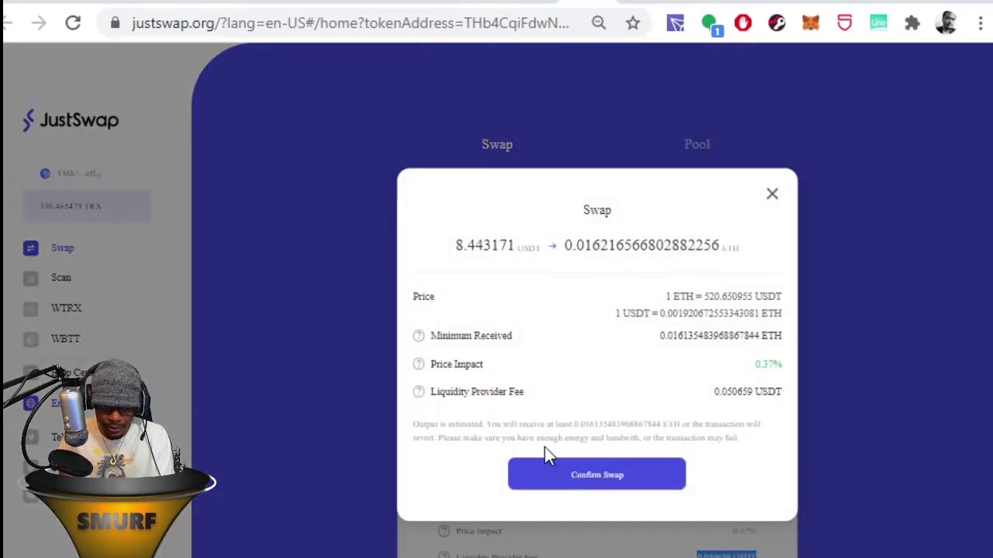
pyautogui.click(558, 476)
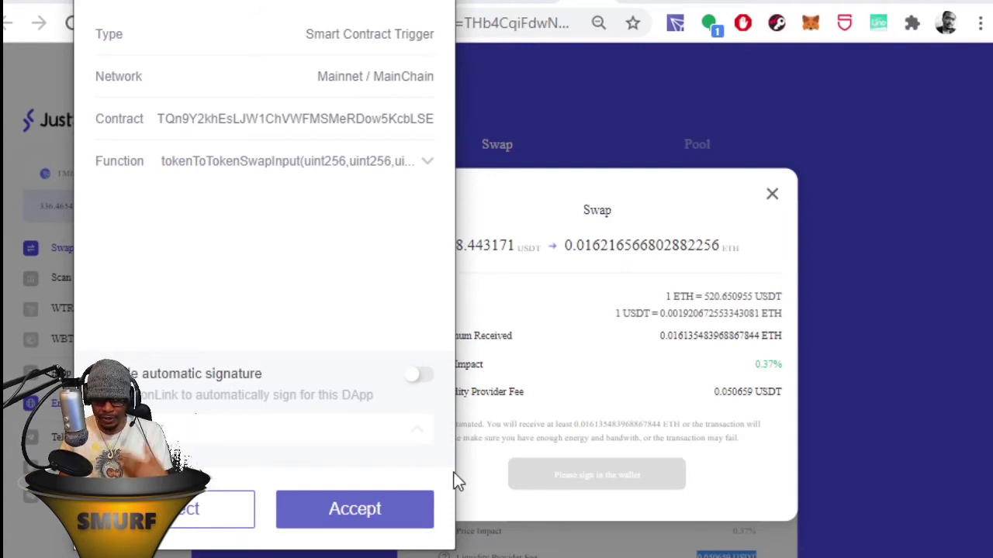
# - Approve the 8.443171 USDT swap in TronLink and close the Swap completed message
pyautogui.click(355, 509)
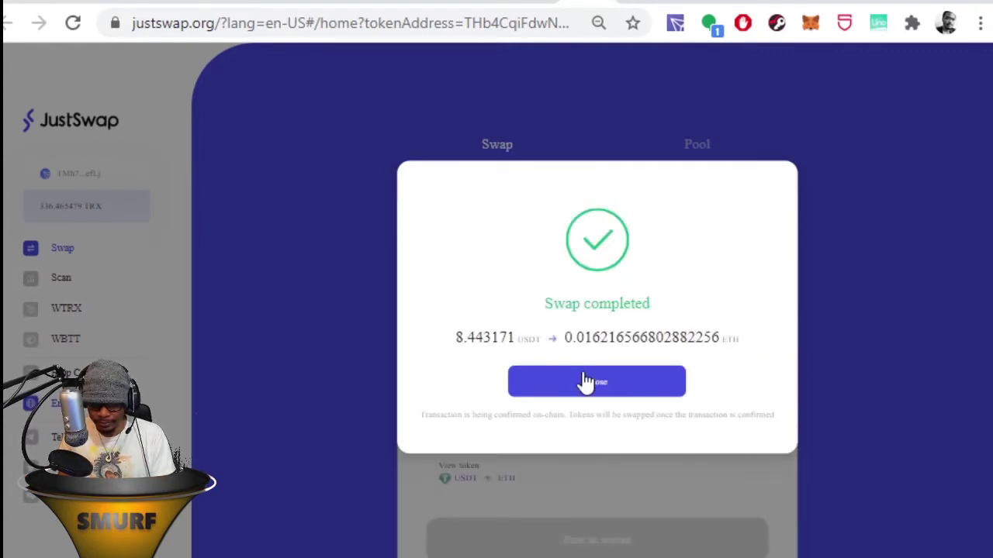
pyautogui.click(586, 382)
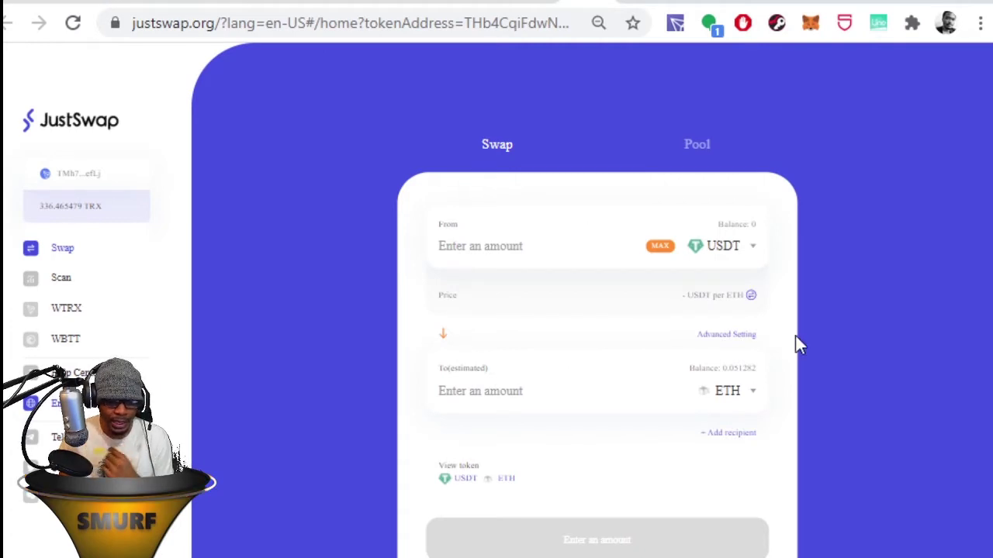
# - Open the TronLink wallet and refresh its balances
pyautogui.click(678, 22)
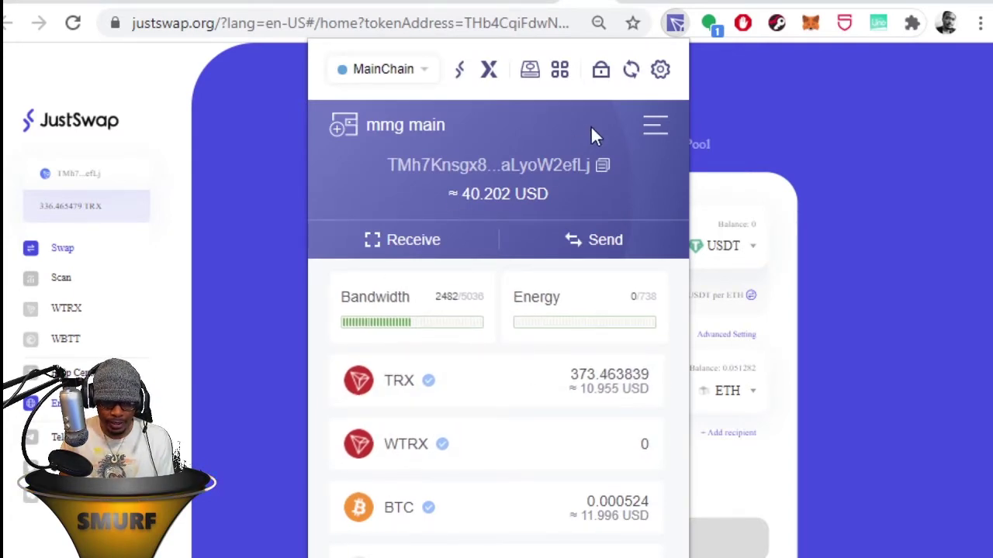
pyautogui.click(630, 69)
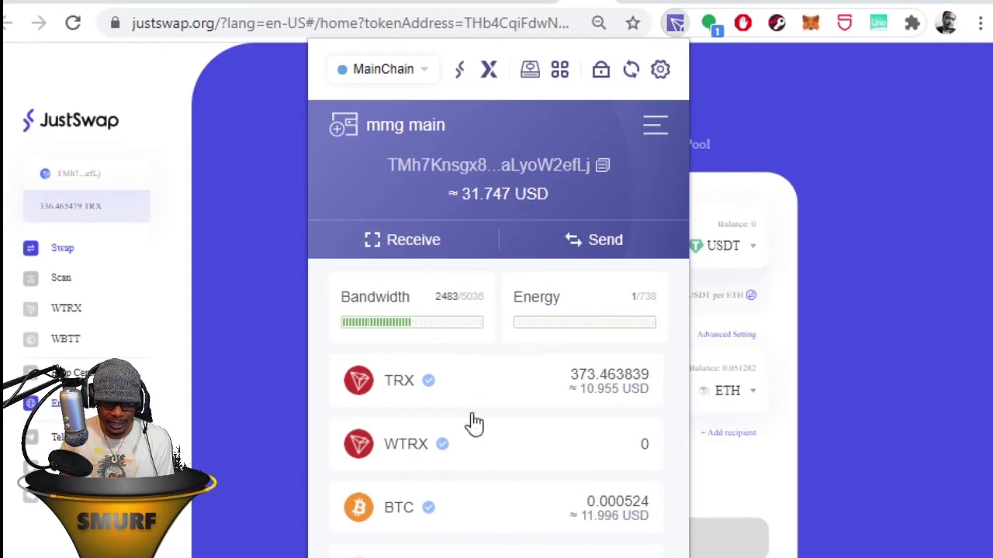